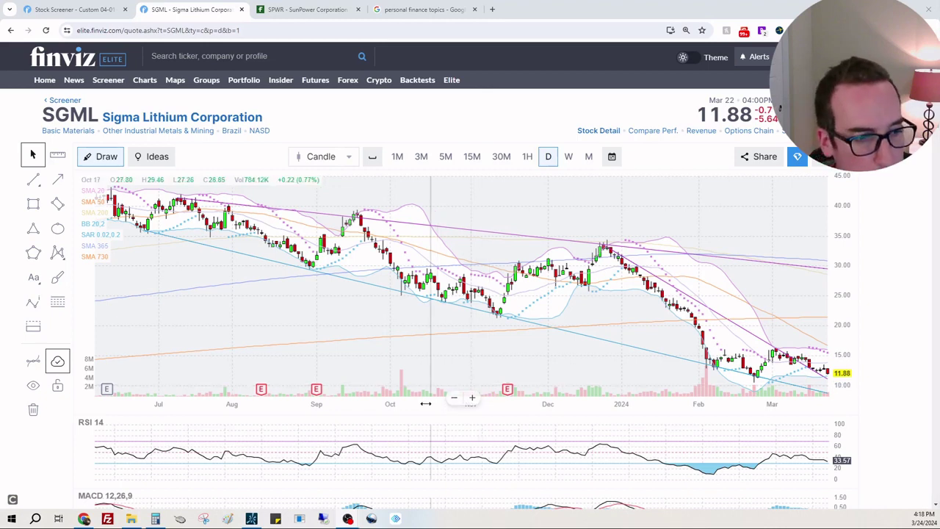
# Pan the SGML daily chart back from 2023 through 2021 to the mid-2020 prices near 1.50
pyautogui.moveTo(452, 403); pyautogui.dragTo(518, 403)
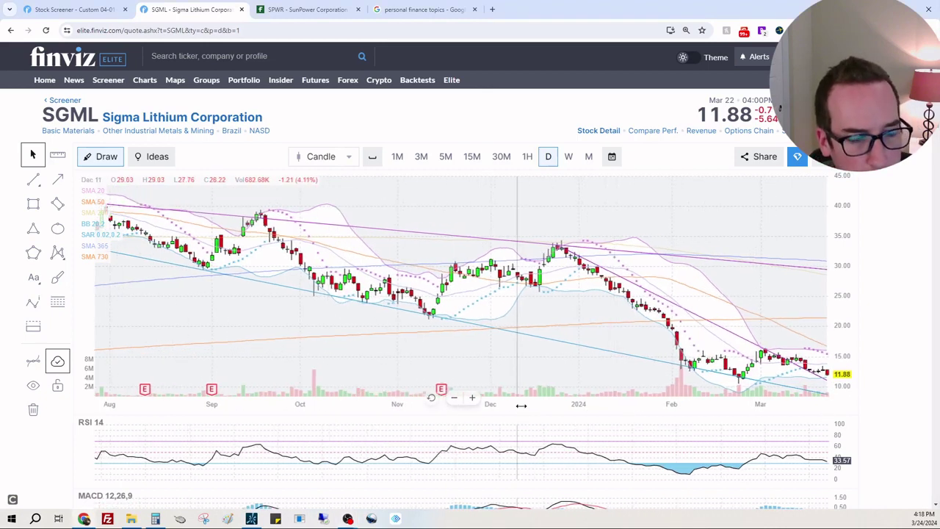
pyautogui.moveTo(369, 335); pyautogui.dragTo(838, 325)
pyautogui.moveTo(199, 338); pyautogui.dragTo(813, 283)
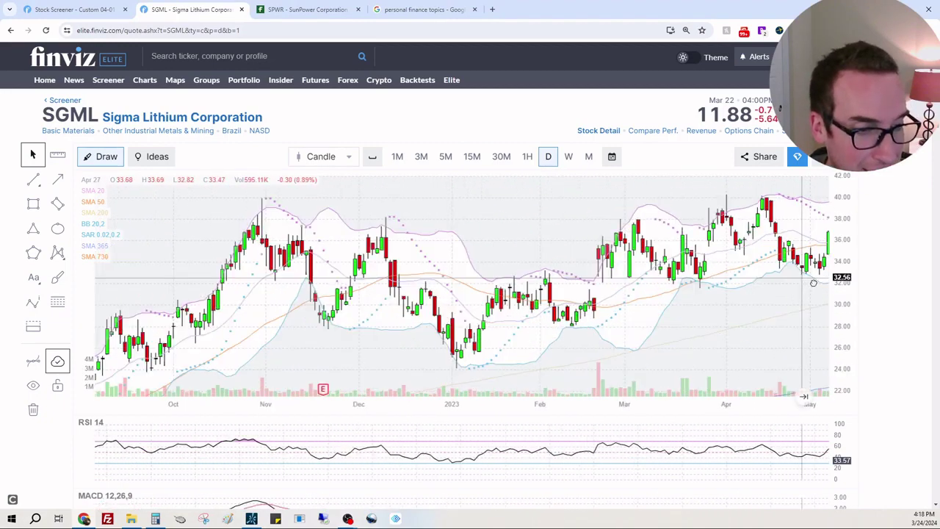
pyautogui.moveTo(184, 323); pyautogui.dragTo(734, 309)
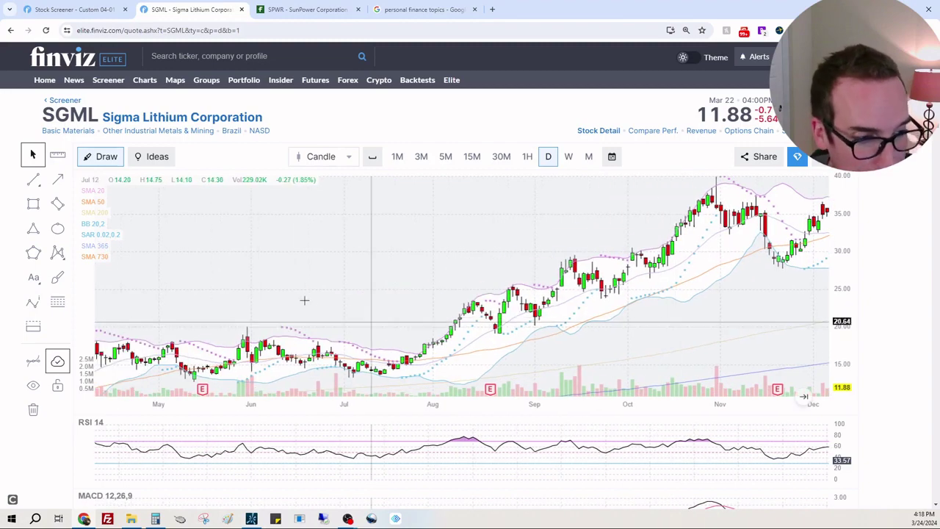
pyautogui.moveTo(544, 285); pyautogui.dragTo(827, 282)
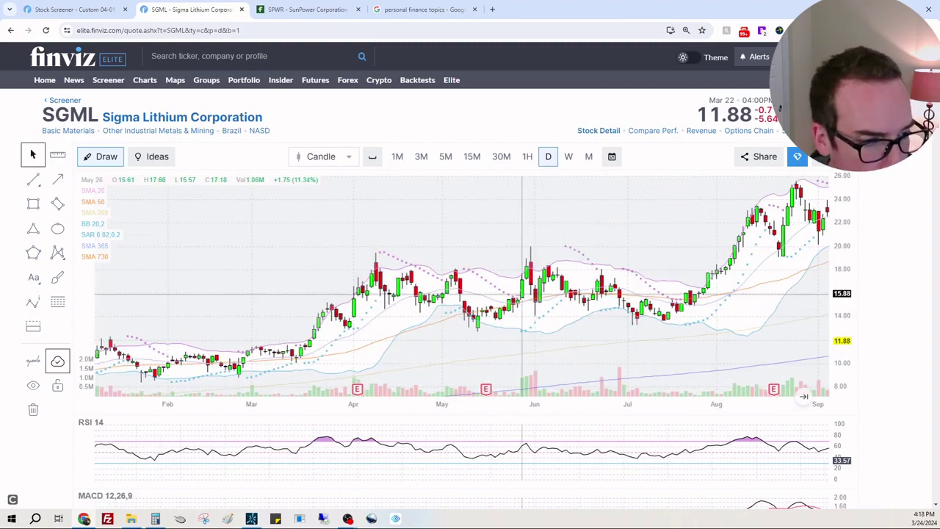
pyautogui.moveTo(382, 254); pyautogui.dragTo(552, 254)
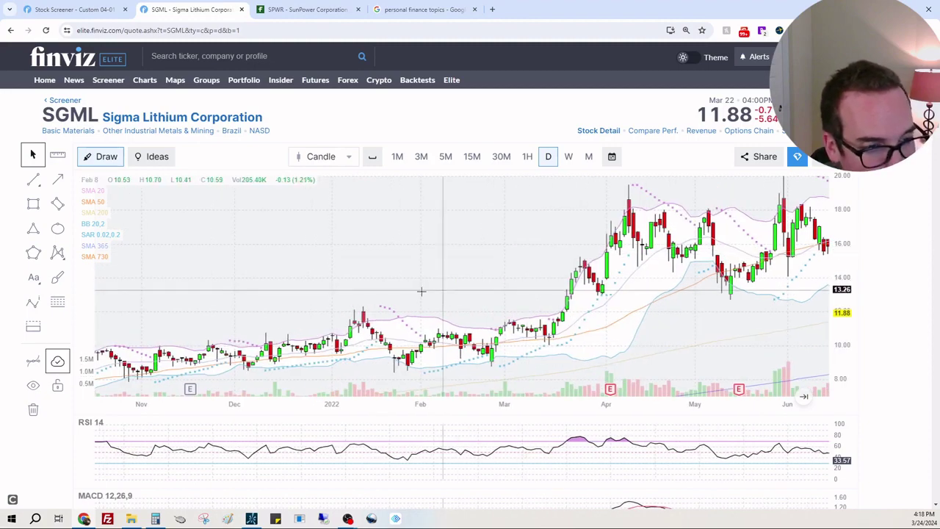
pyautogui.moveTo(485, 294); pyautogui.dragTo(624, 286)
pyautogui.moveTo(346, 289); pyautogui.dragTo(434, 269)
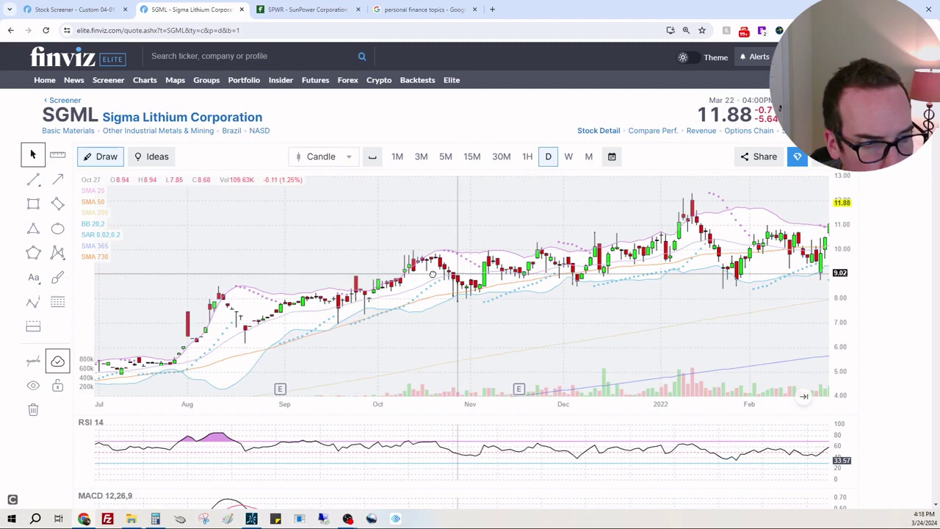
pyautogui.moveTo(501, 271); pyautogui.dragTo(506, 273)
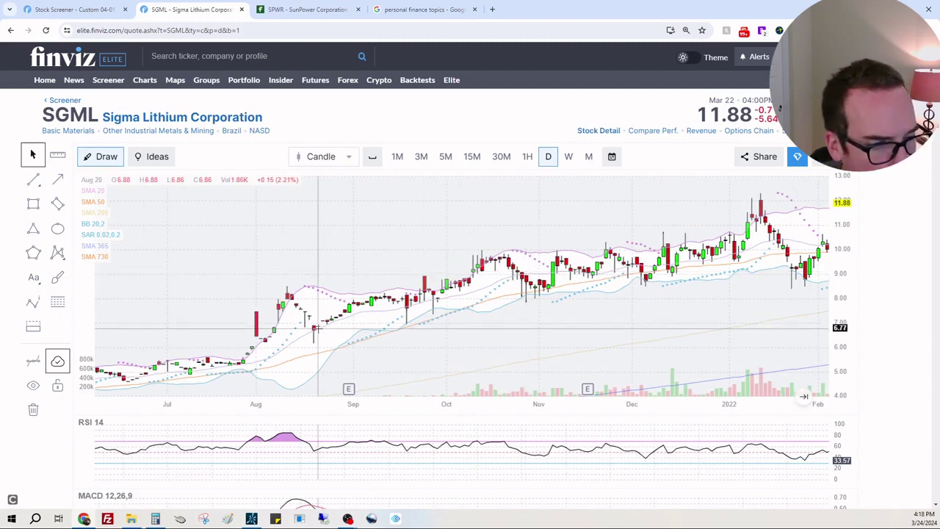
pyautogui.moveTo(390, 330); pyautogui.dragTo(587, 307)
pyautogui.moveTo(482, 279); pyautogui.dragTo(604, 282)
pyautogui.moveTo(267, 277); pyautogui.dragTo(472, 265)
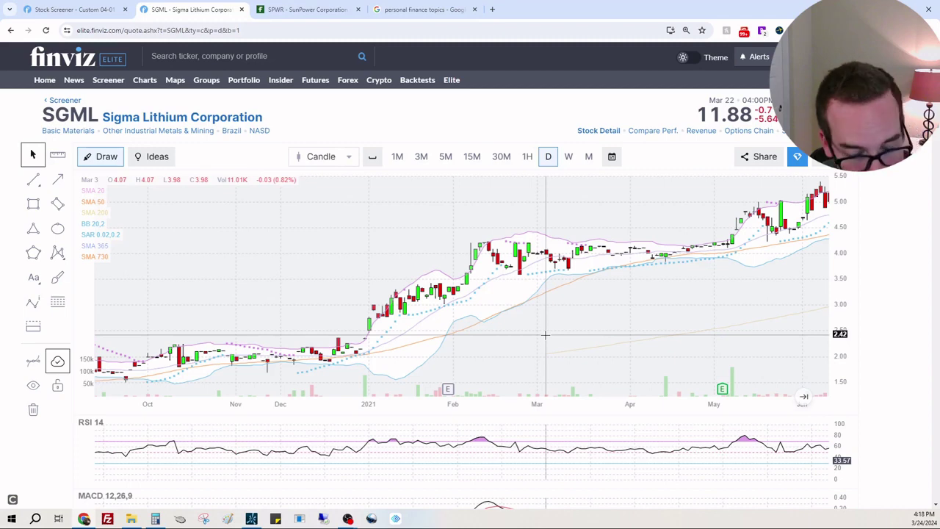
pyautogui.moveTo(525, 324); pyautogui.dragTo(692, 293)
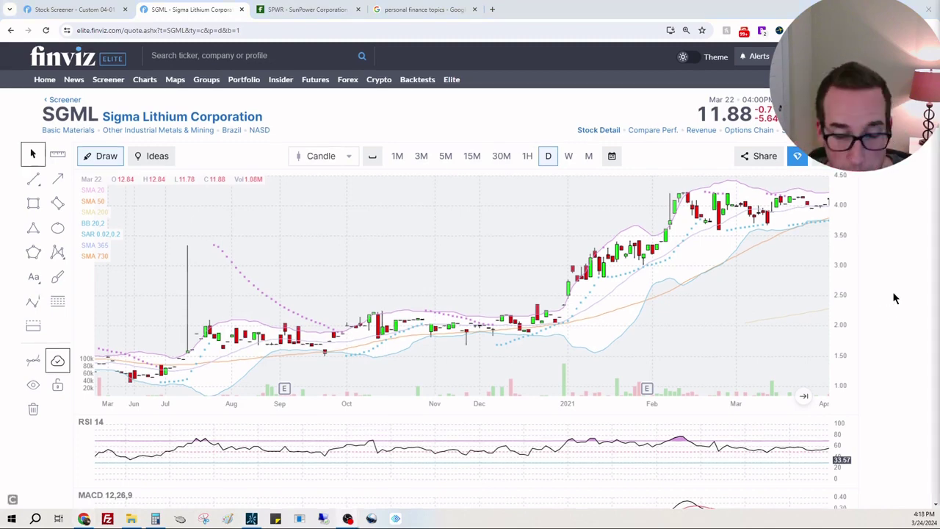
# Switch the SGML chart to monthly candles covering 2019–2024
pyautogui.scroll(-2, 894, 298)
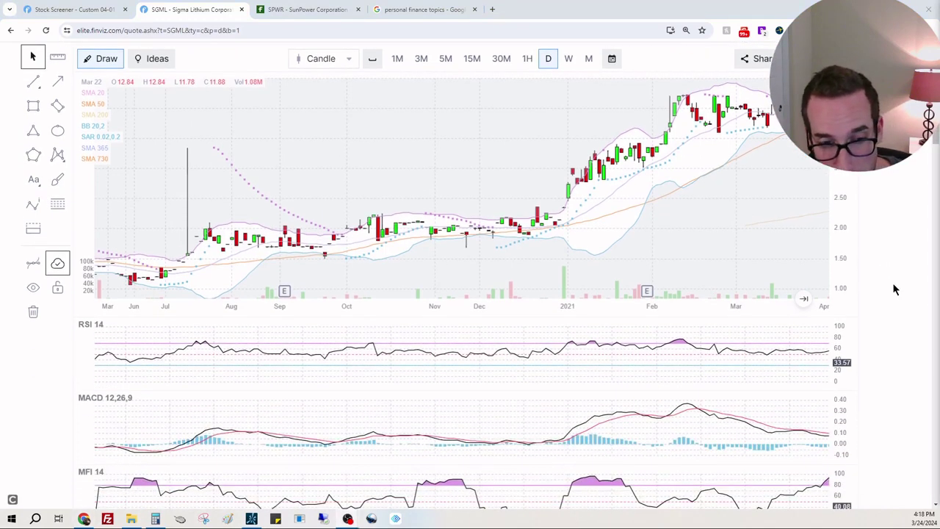
pyautogui.click(590, 65)
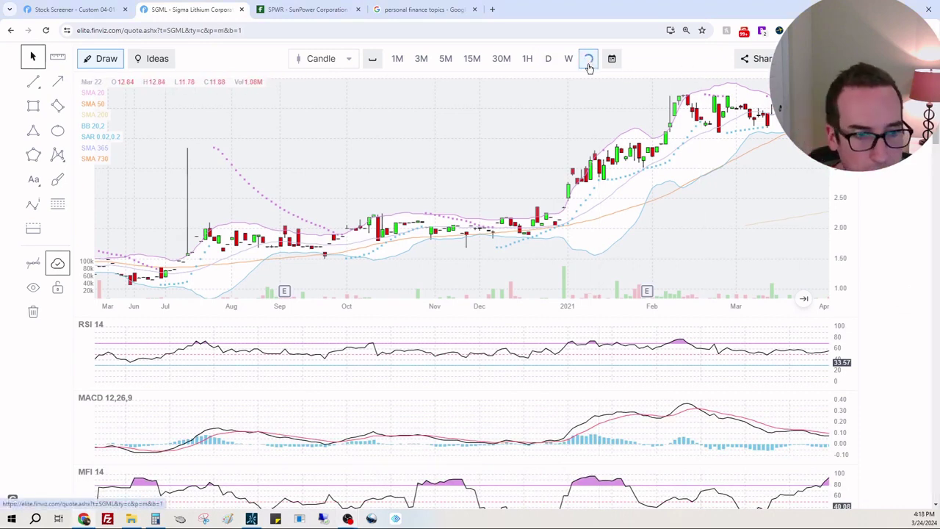
pyautogui.scroll(2, 856, 191)
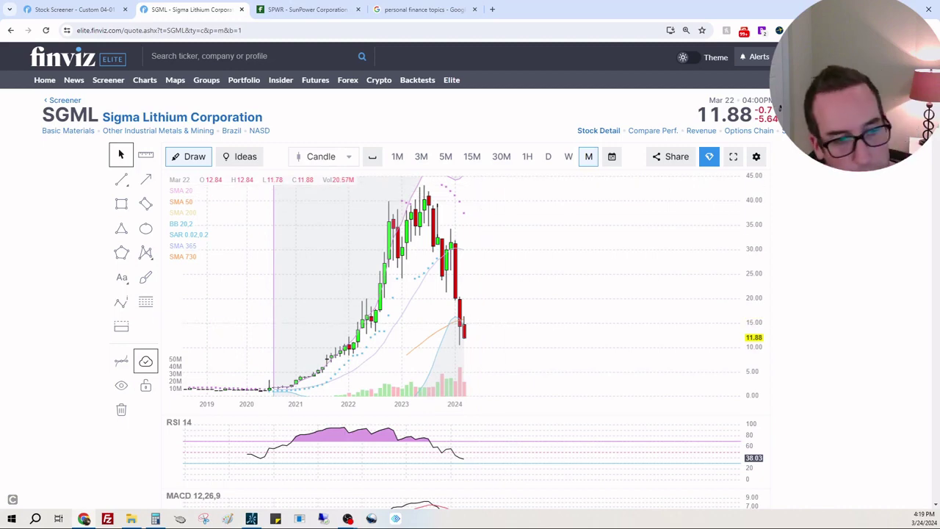
# Scroll past the MACD, MFI and RMI panels down to the fundamentals table
pyautogui.scroll(-2, 842, 294)
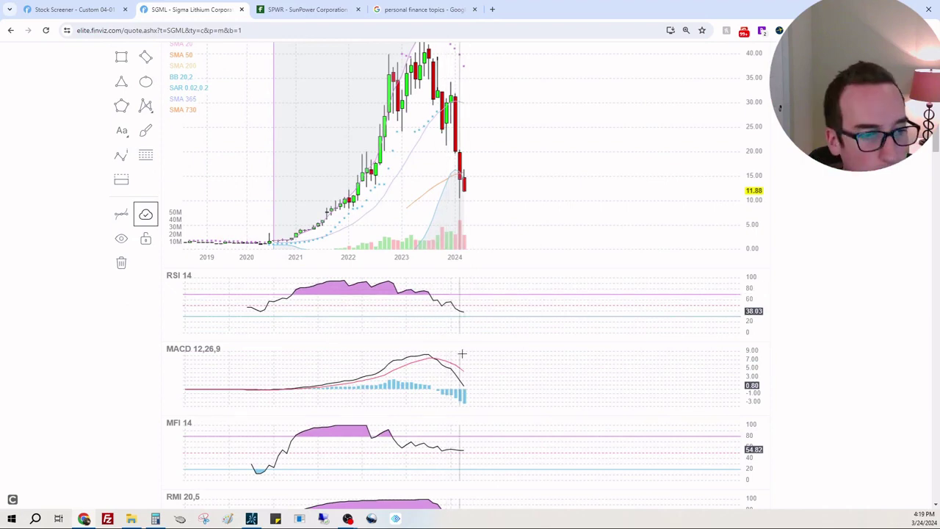
pyautogui.scroll(-2, 471, 375)
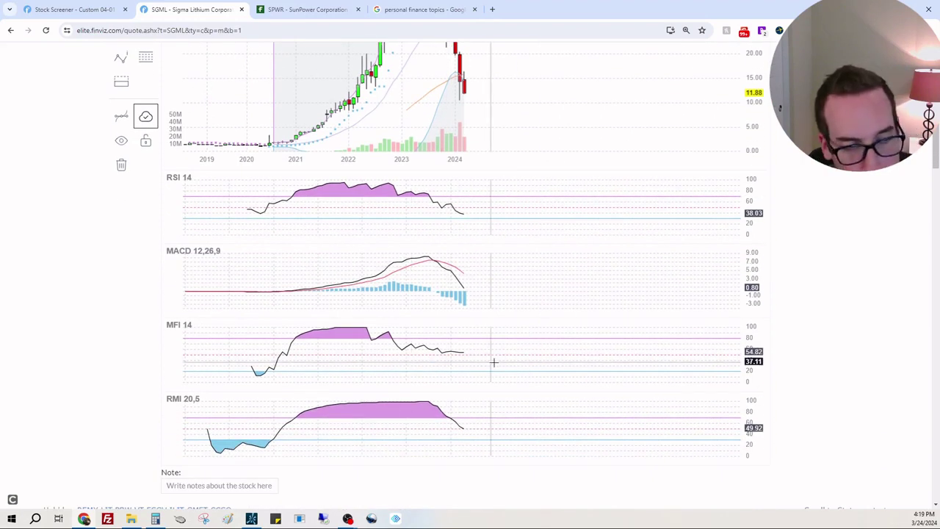
pyautogui.scroll(-4, 488, 367)
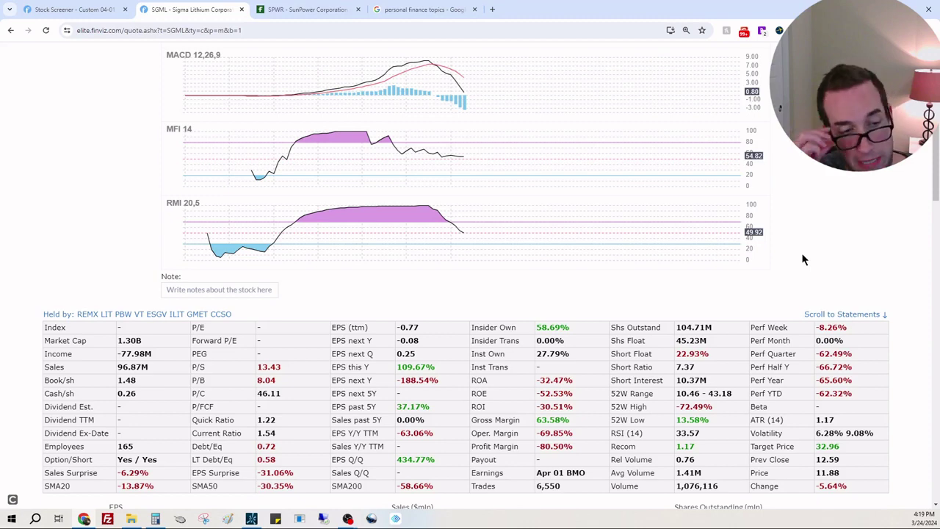
pyautogui.scroll(-4, 831, 232)
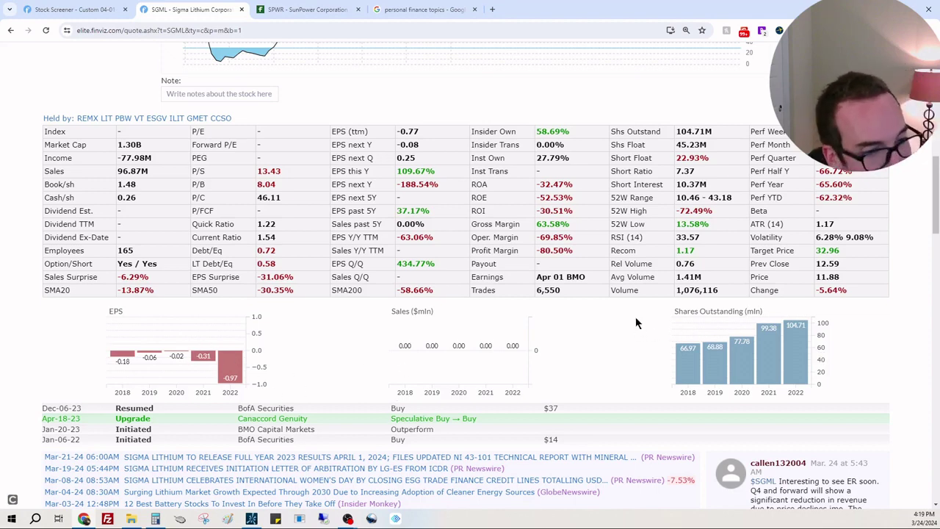
pyautogui.scroll(-20, 871, 303)
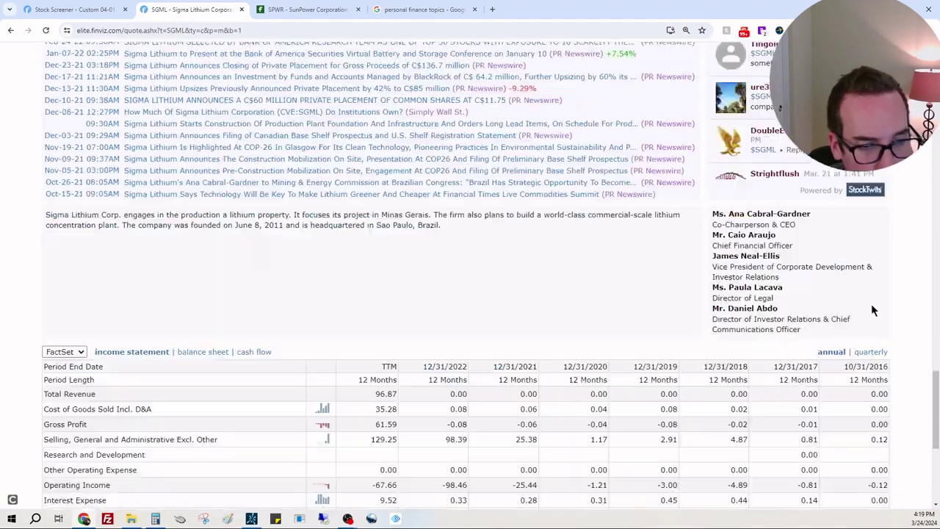
pyautogui.scroll(-5, 873, 310)
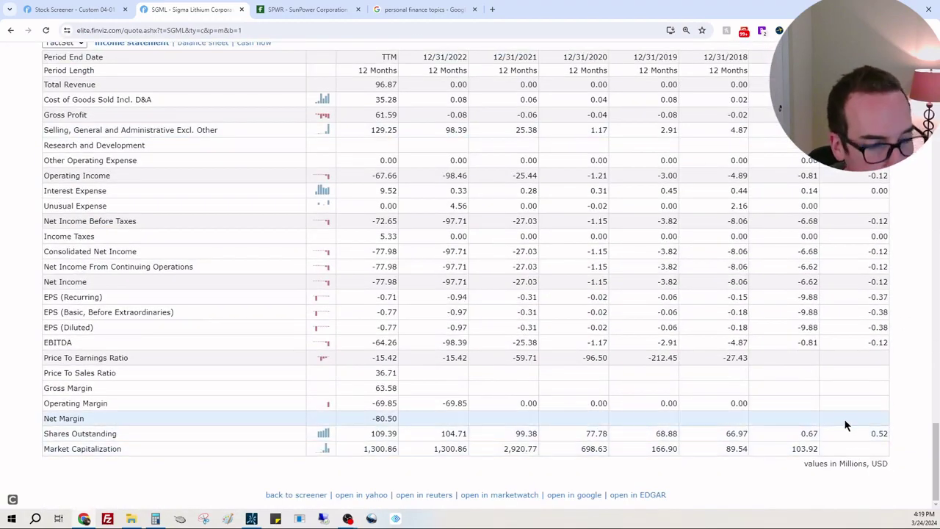
pyautogui.scroll(10, 846, 424)
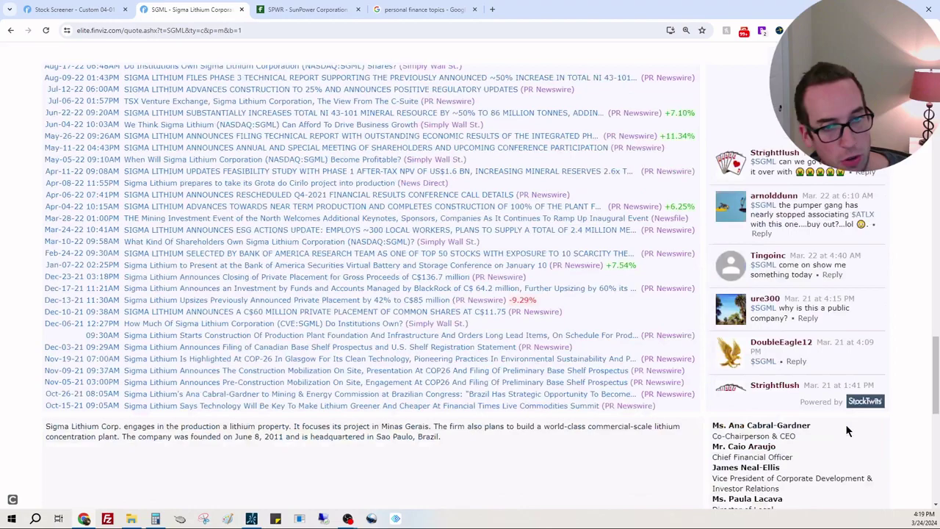
pyautogui.scroll(10, 846, 425)
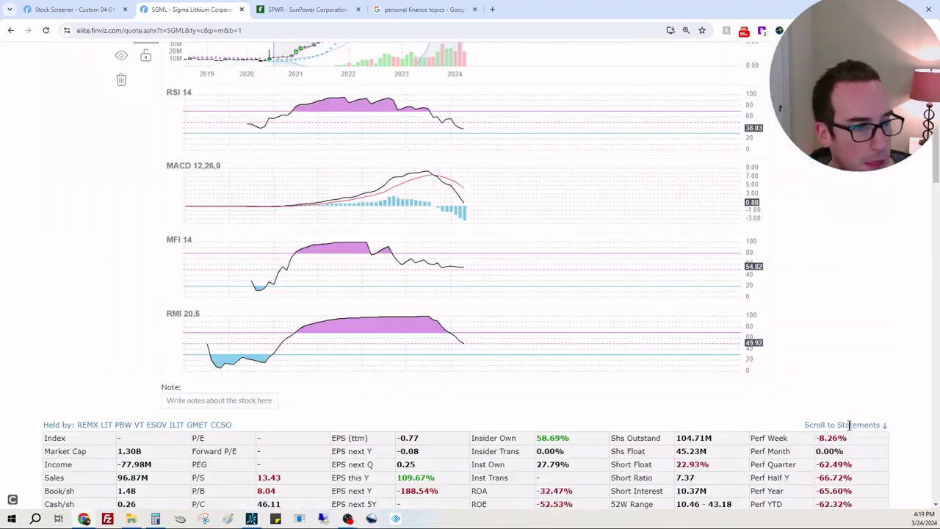
pyautogui.scroll(-2, 845, 420)
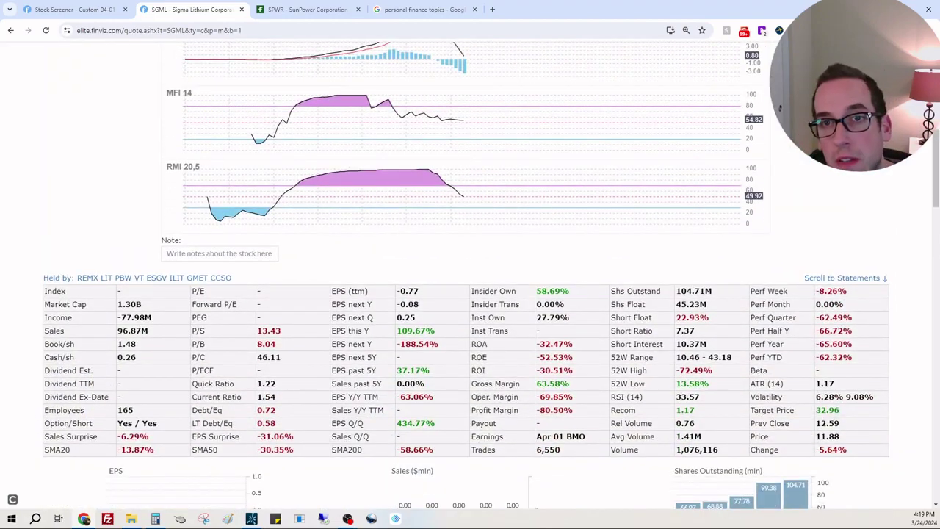
# In Calculator, compute 1,300,000,000 + 96,870,000 − 77,980,000 = 1,318,890,000
pyautogui.click(155, 519)
pyautogui.moveTo(297, 176); pyautogui.dragTo(504, 132)
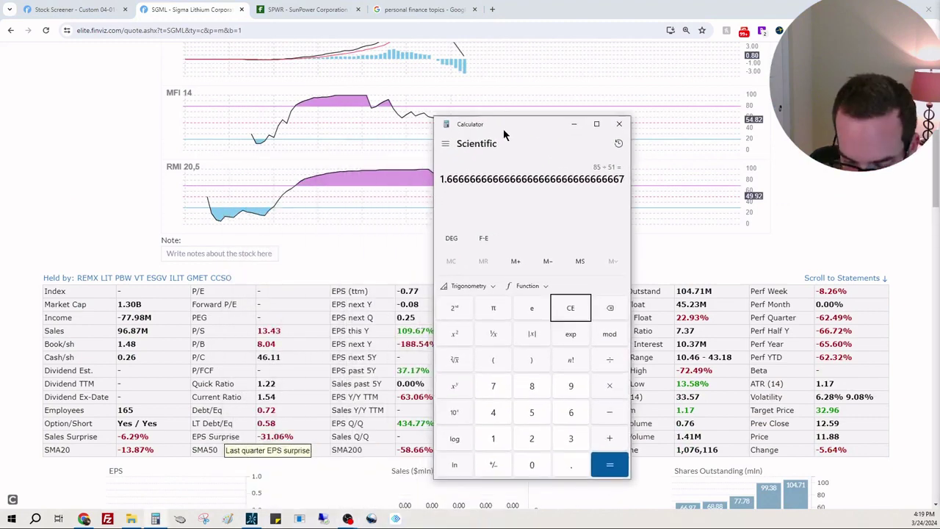
pyautogui.click(569, 308)
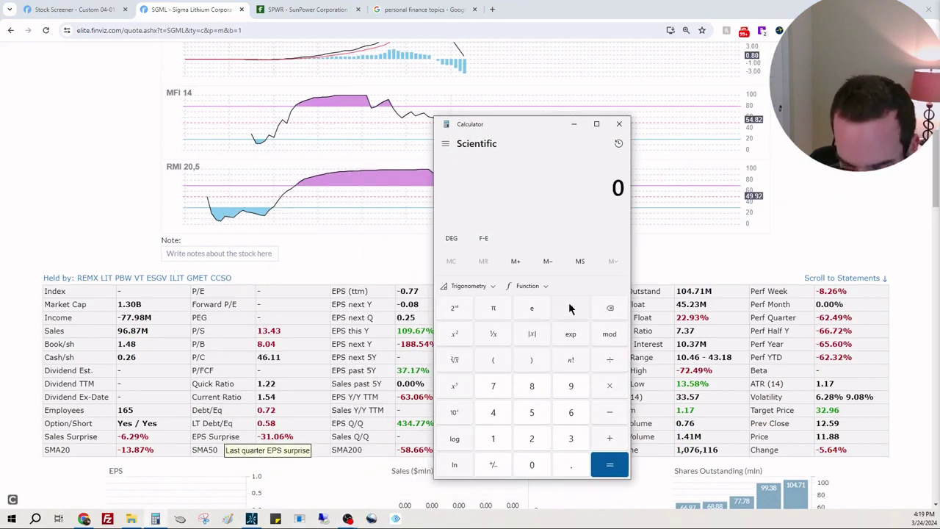
pyautogui.write('1300000000')
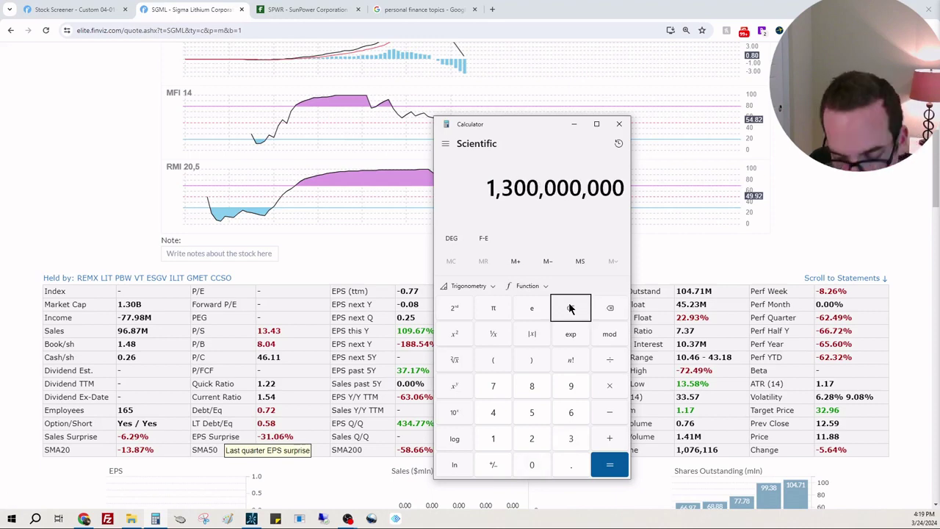
pyautogui.write('+9')
pyautogui.write('6')
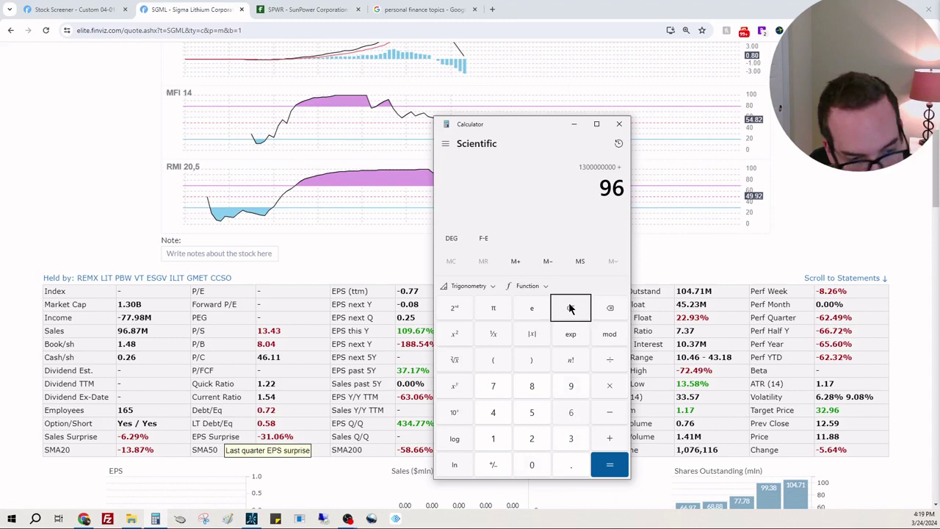
pyautogui.write('8700000')
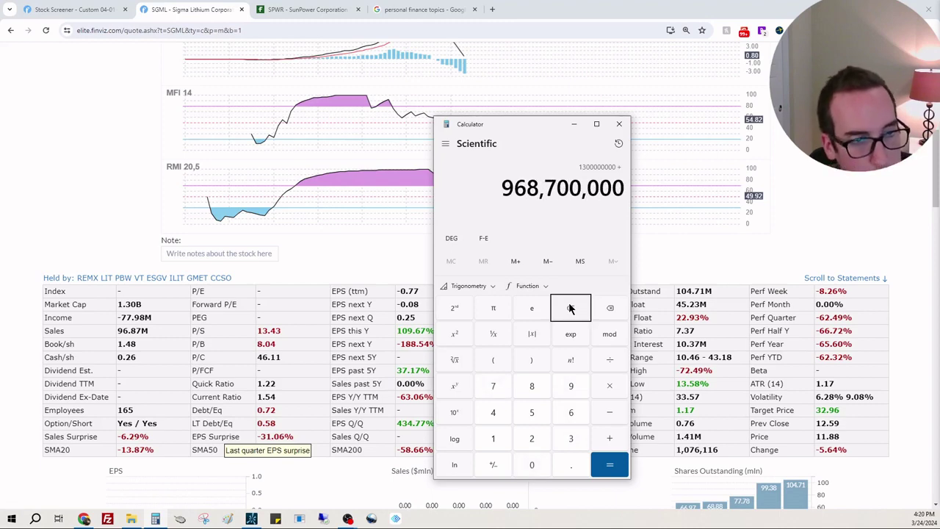
pyautogui.press('BackSpace')
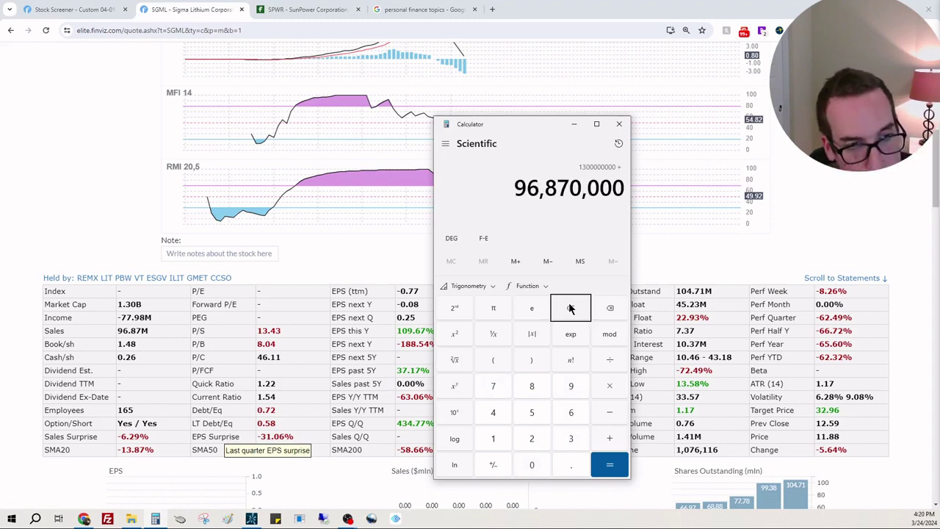
pyautogui.press('Return')
pyautogui.write('- 77')
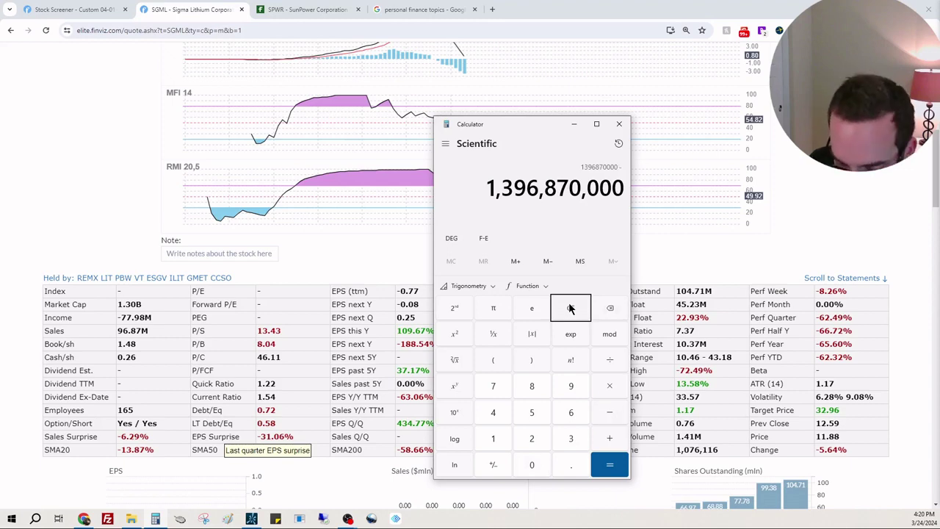
pyautogui.write('980000')
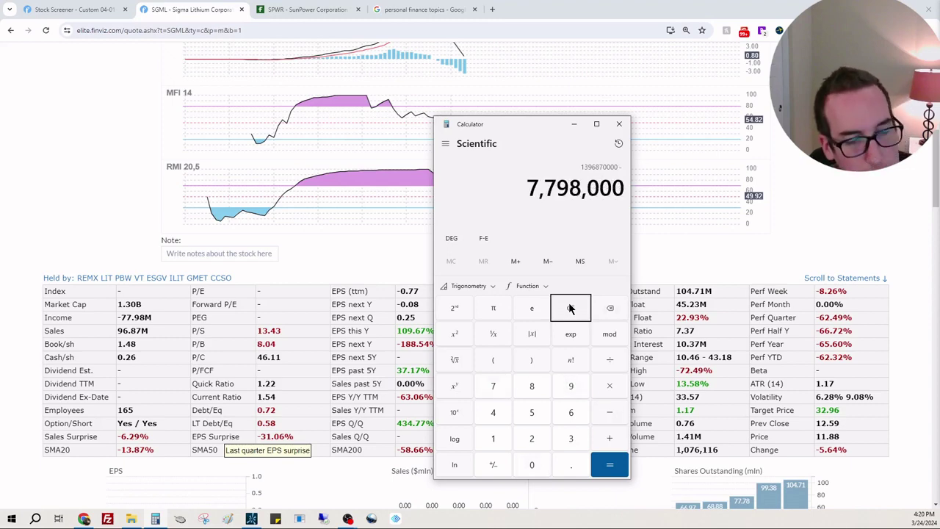
pyautogui.press('Return')
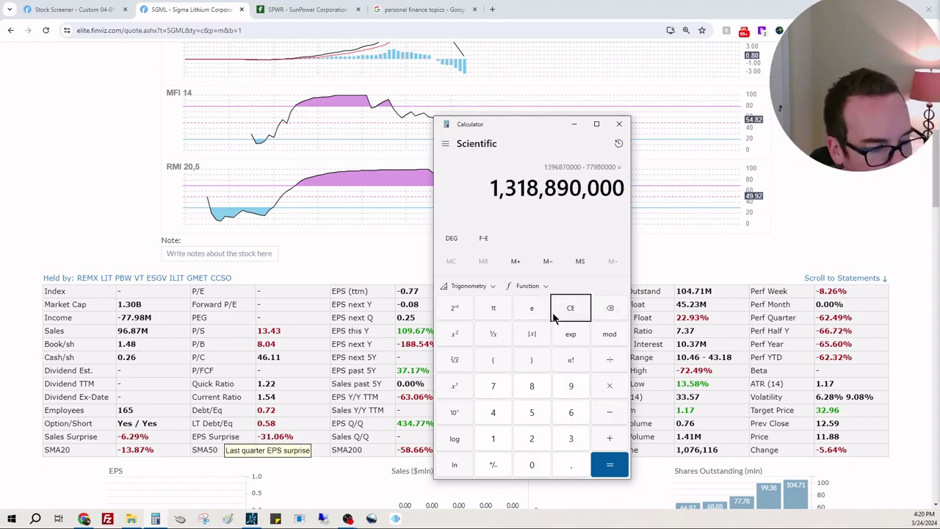
# Show SGML's quarterly balance sheet in the financial statements section
pyautogui.click(846, 226)
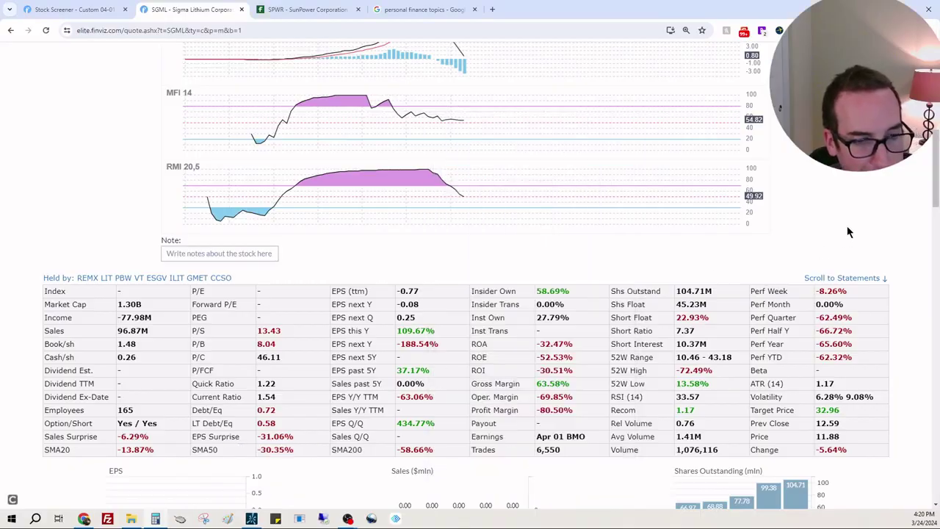
pyautogui.scroll(-5, 651, 298)
pyautogui.scroll(-15, 651, 297)
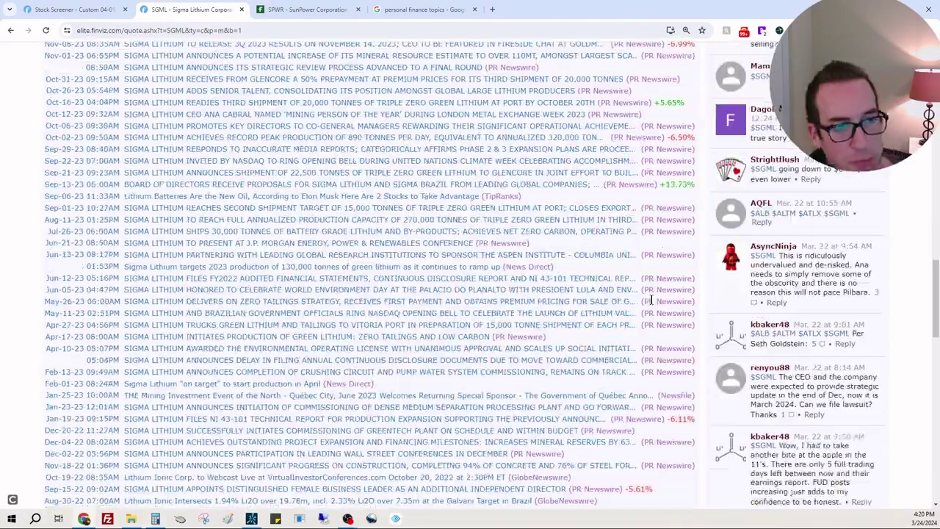
pyautogui.scroll(-5, 651, 301)
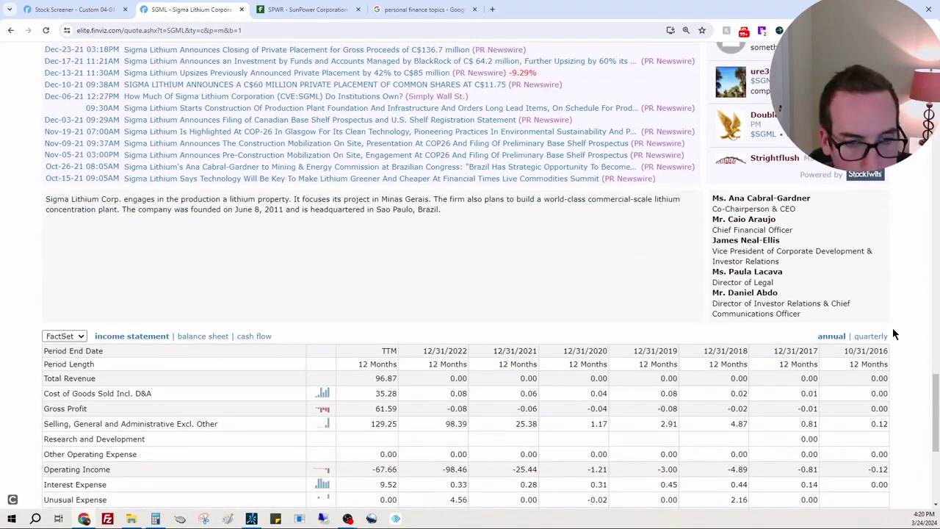
pyautogui.click(883, 336)
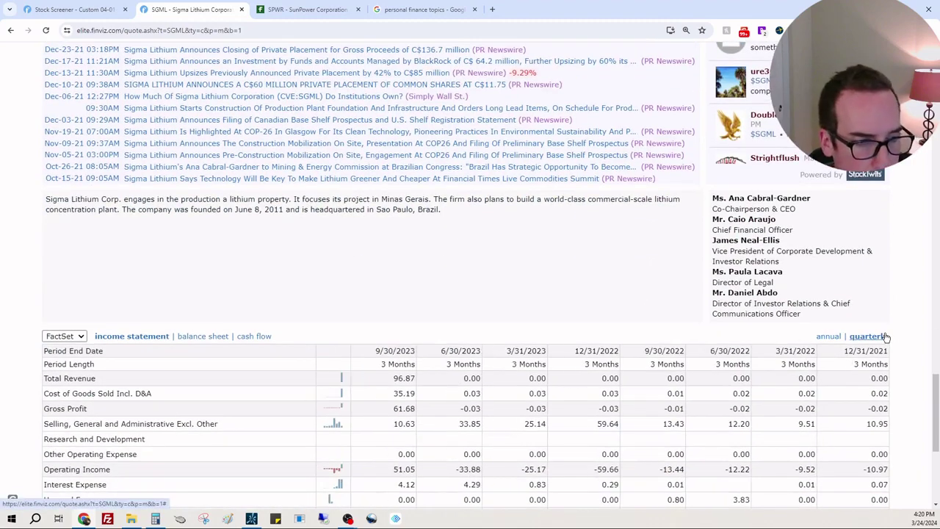
pyautogui.click(195, 339)
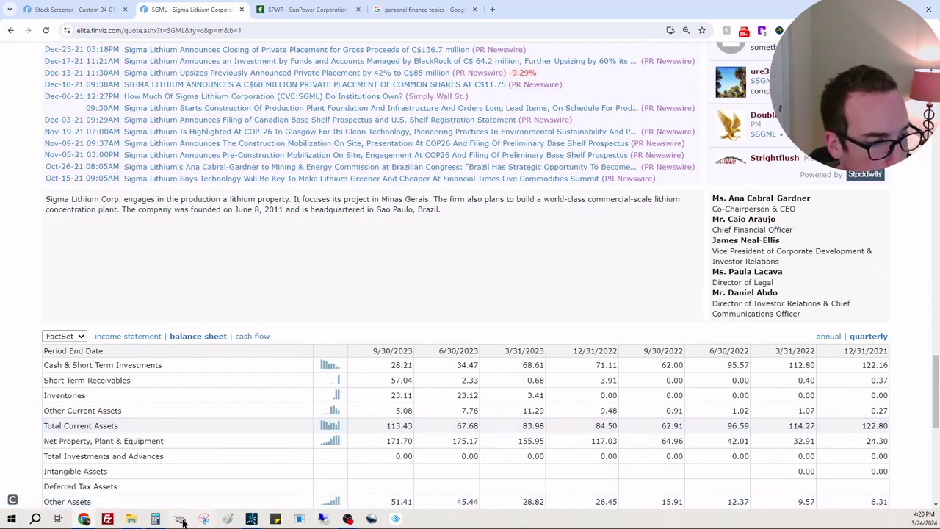
# Add 28,210,000 of cash to the calculator total, giving 1,347,100,000
pyautogui.click(156, 519)
pyautogui.moveTo(521, 123); pyautogui.dragTo(663, 107)
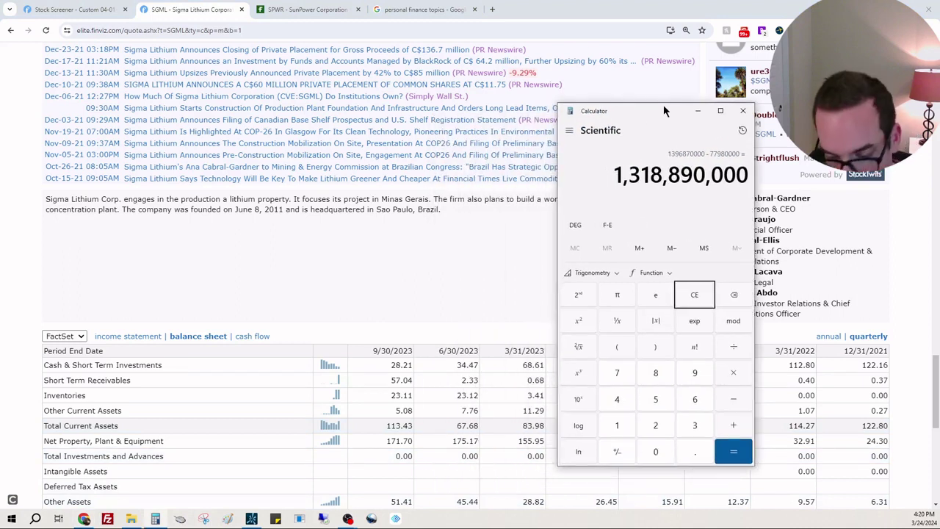
pyautogui.press('+')
pyautogui.write('28214')
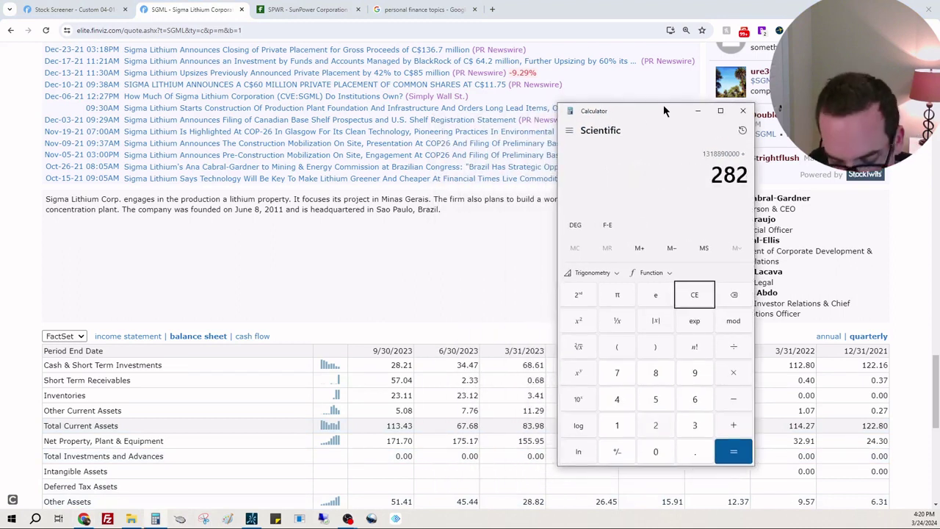
pyautogui.press('BackSpace')
pyautogui.write('0000')
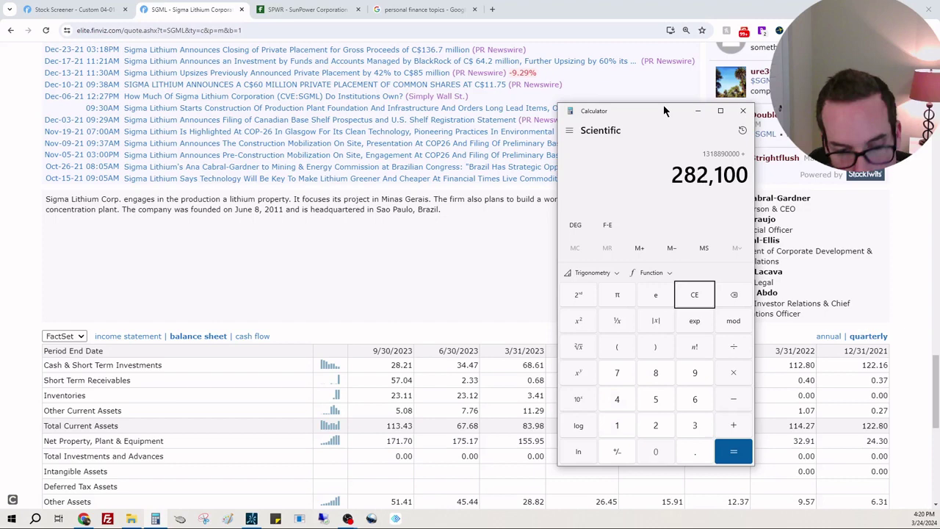
pyautogui.press('Return')
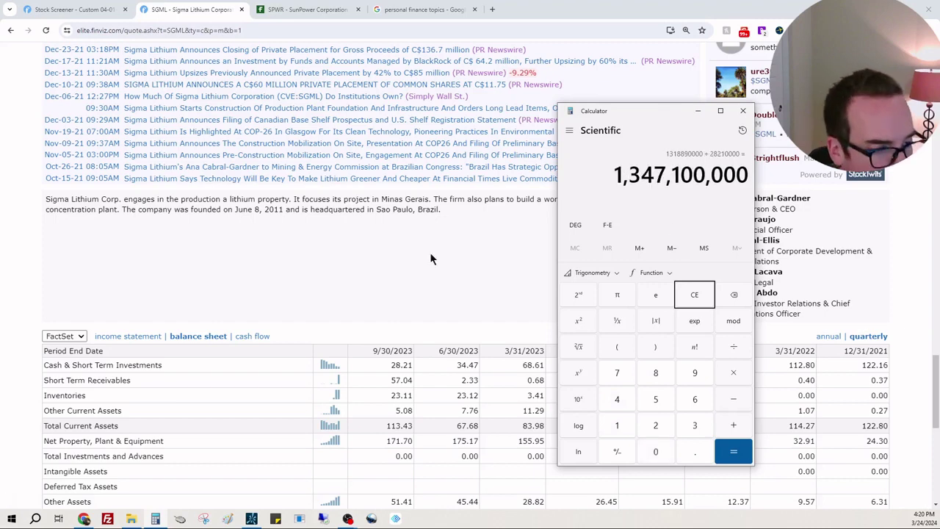
# Subtract debts of 93,860,000 and 21,990,000, leaving 1,231,250,000
pyautogui.scroll(-5, 440, 257)
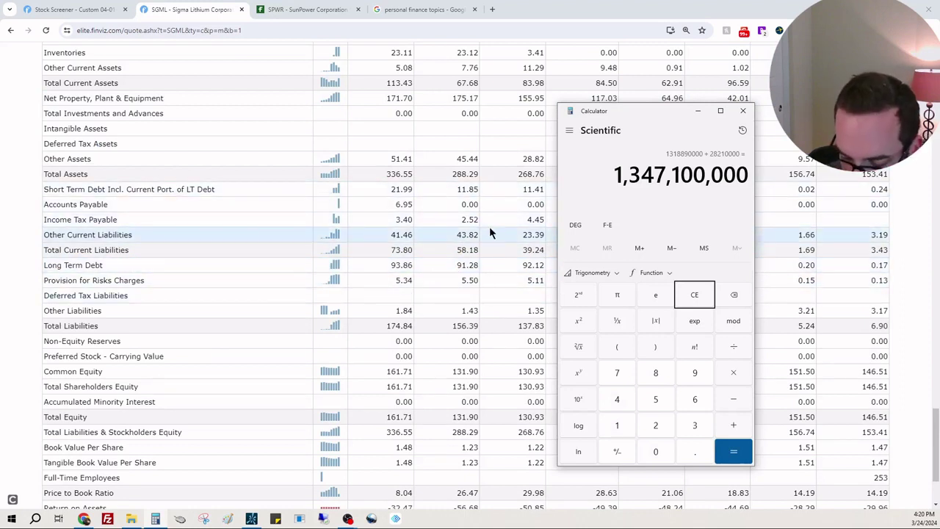
pyautogui.press('/')
pyautogui.write('93.')
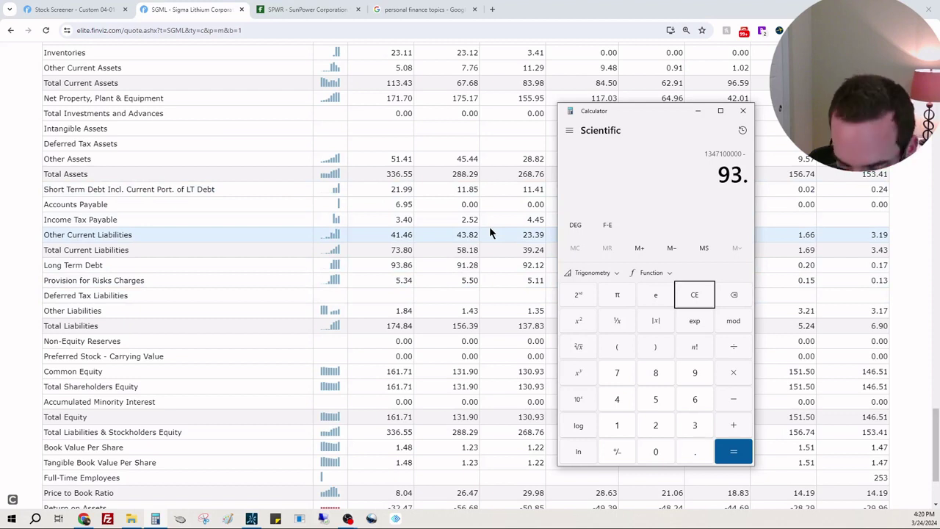
pyautogui.write('89')
pyautogui.press('BackSpace')
pyautogui.press('BackSpace')
pyautogui.press('BackSpace')
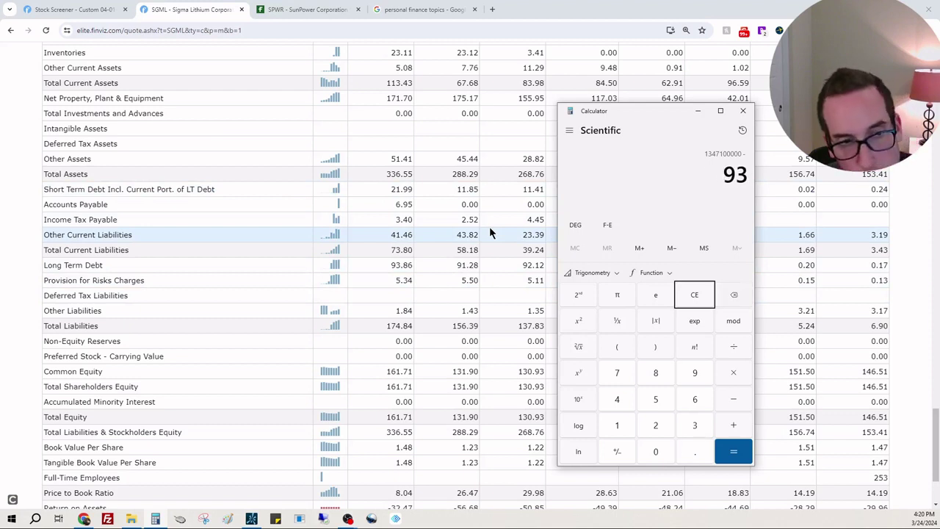
pyautogui.write('8600000')
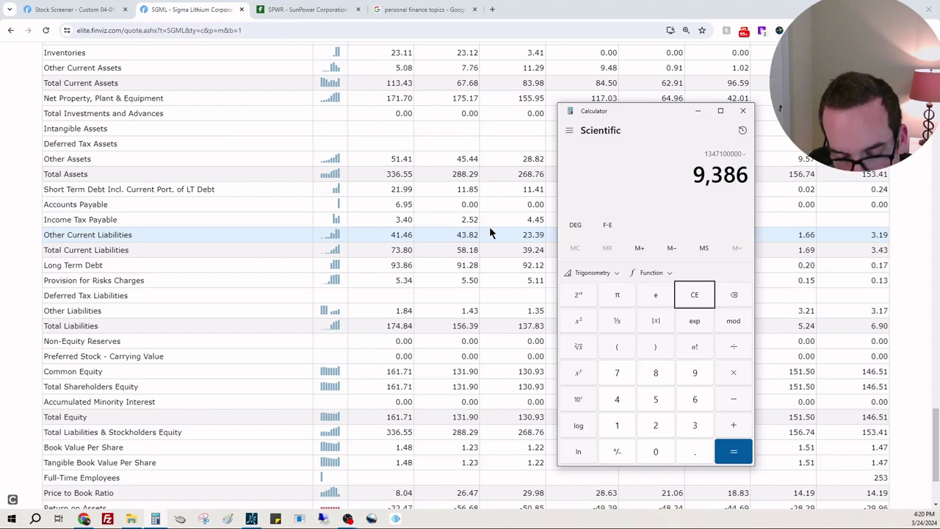
pyautogui.press('BackSpace')
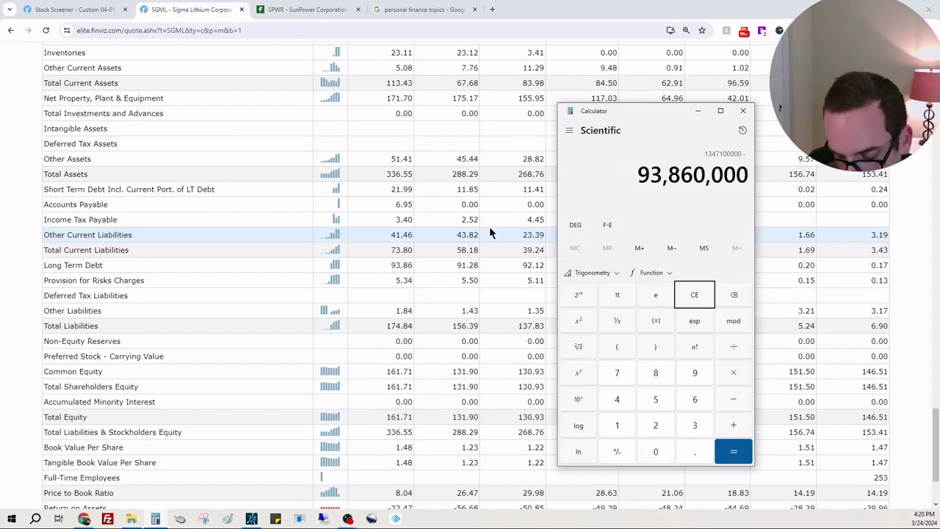
pyautogui.press('Return')
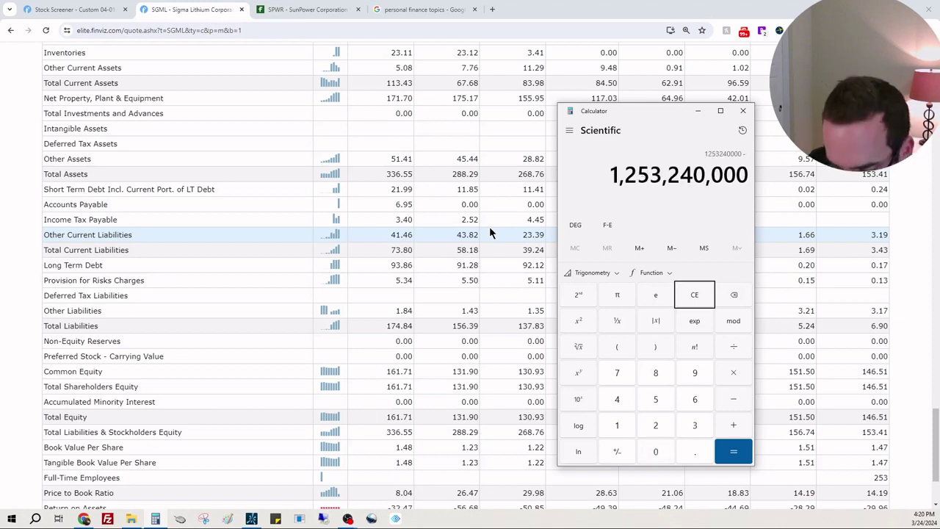
pyautogui.write('21990000')
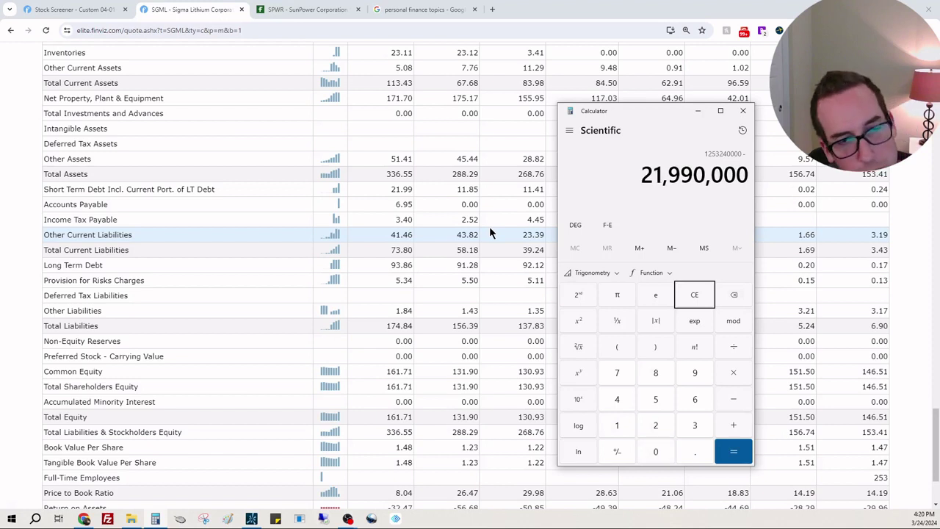
pyautogui.press('Return')
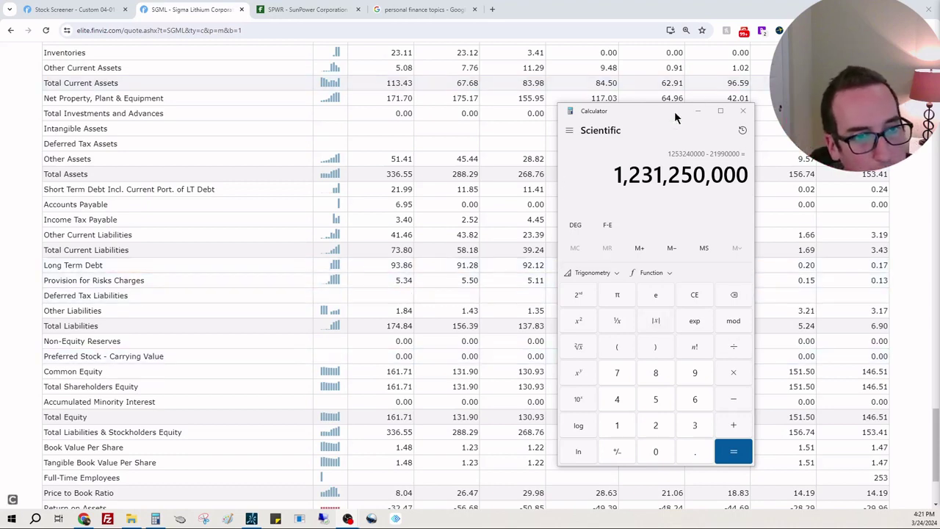
# Divide the 1,231,250,000 total by 45,230,000, giving about 27.22
pyautogui.moveTo(674, 111); pyautogui.dragTo(248, 113)
pyautogui.scroll(10, 538, 266)
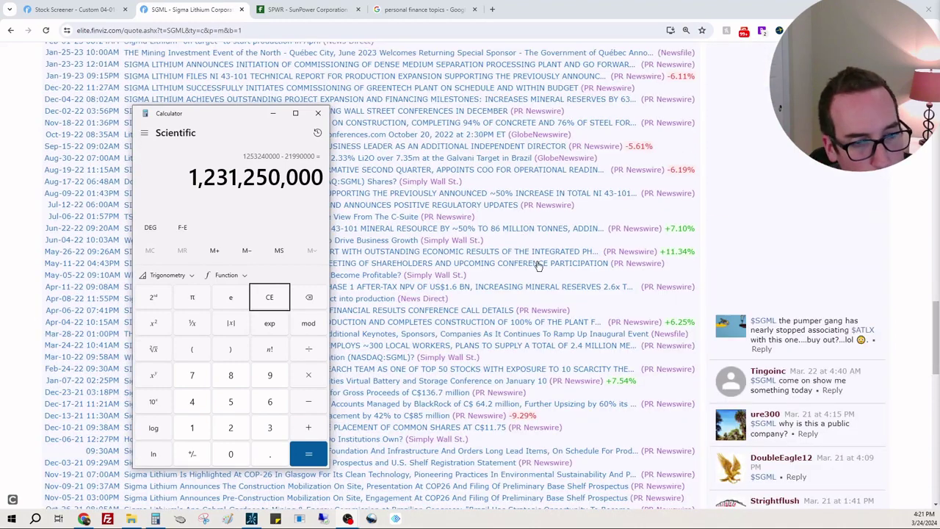
pyautogui.scroll(15, 572, 307)
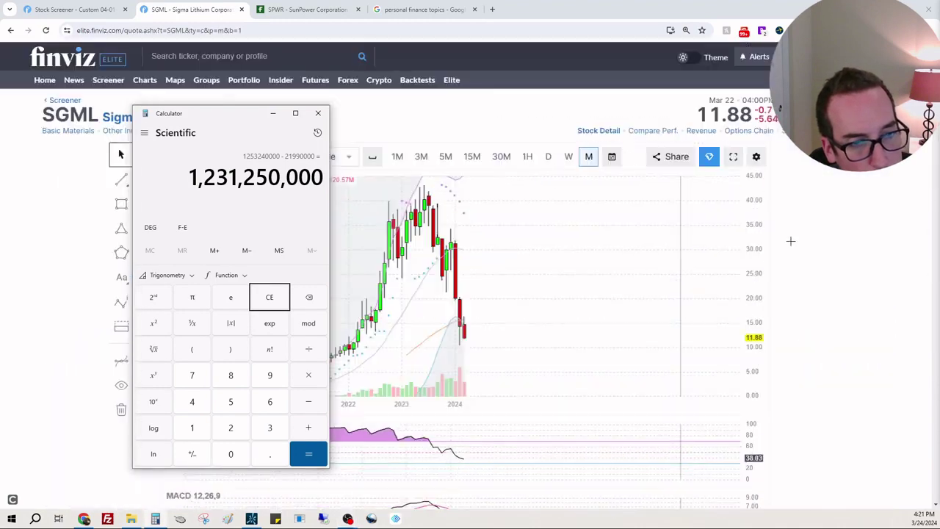
pyautogui.scroll(-8, 818, 240)
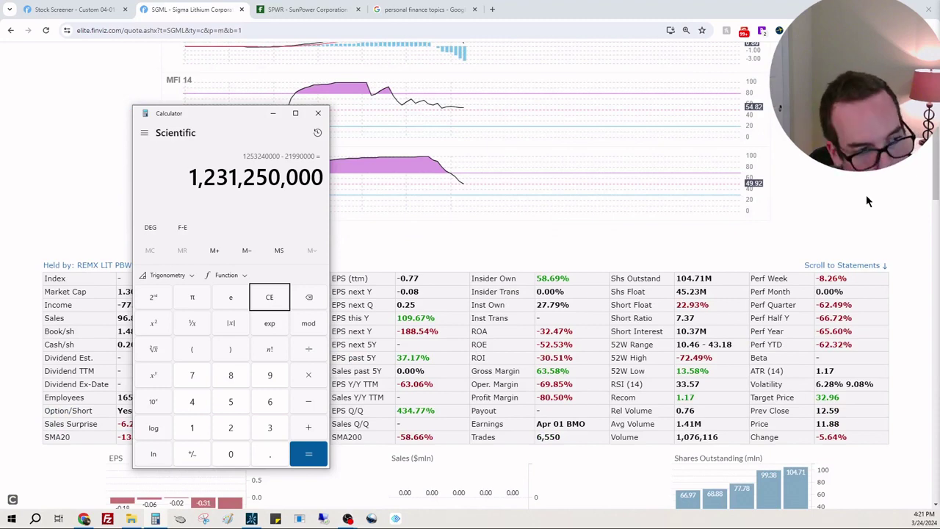
pyautogui.press('Return')
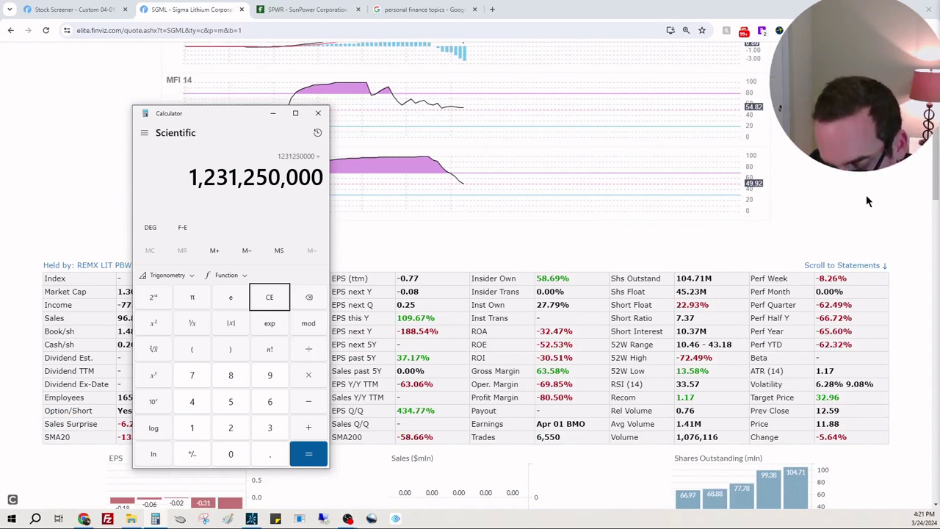
pyautogui.press('/')
pyautogui.write('45')
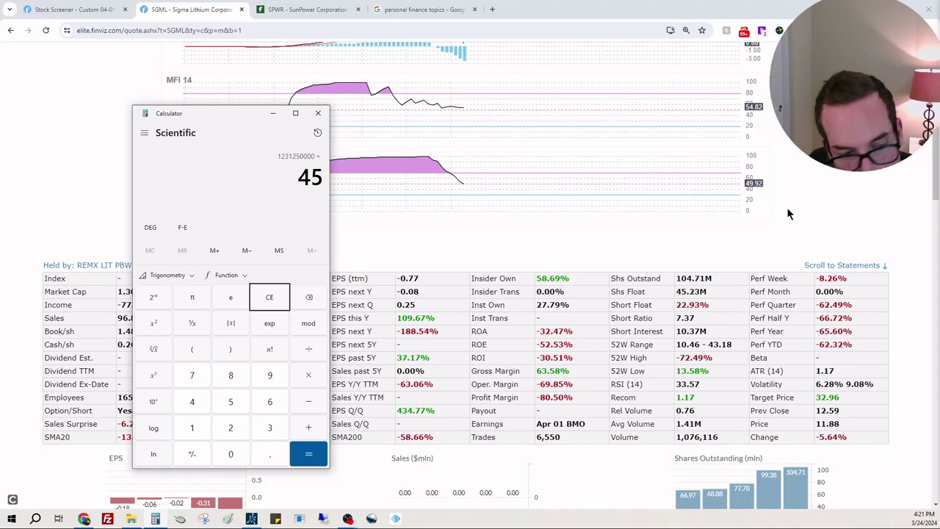
pyautogui.write('230000')
pyautogui.press('Return')
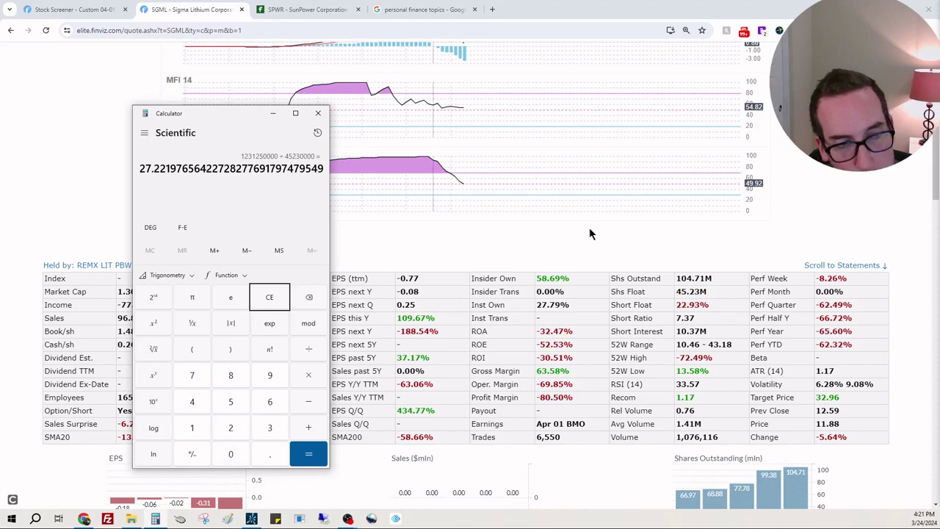
# Recompute 1,231,250,000 ÷ 104,710,000 shares outstanding, giving about 11.76 per share
pyautogui.click(716, 276)
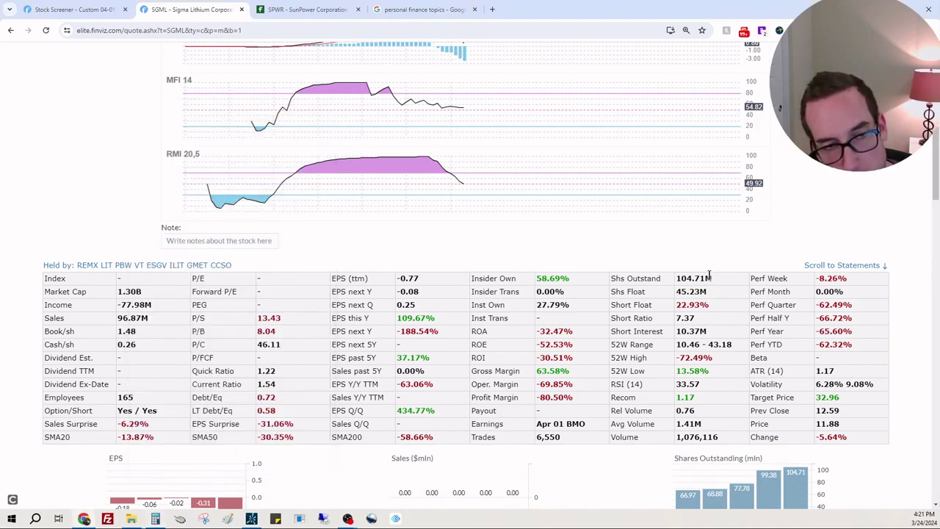
pyautogui.moveTo(710, 275); pyautogui.dragTo(680, 278)
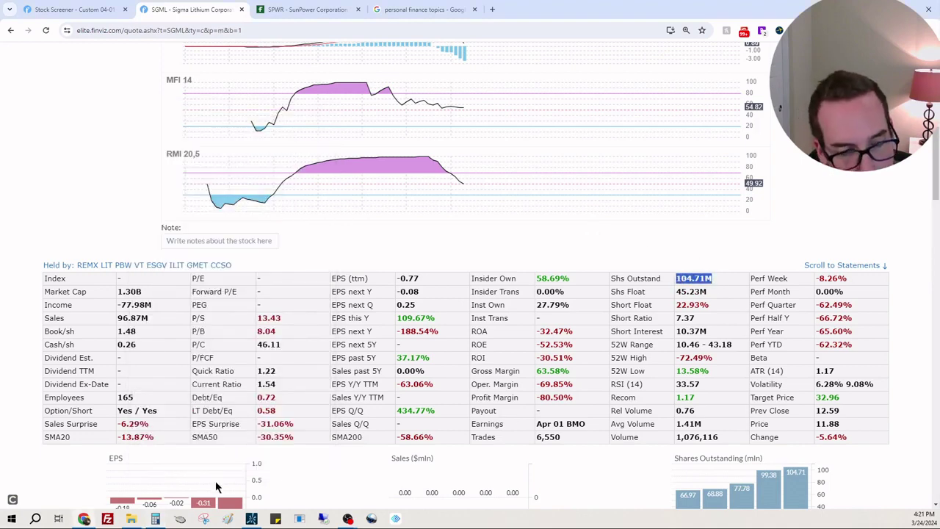
pyautogui.click(158, 520)
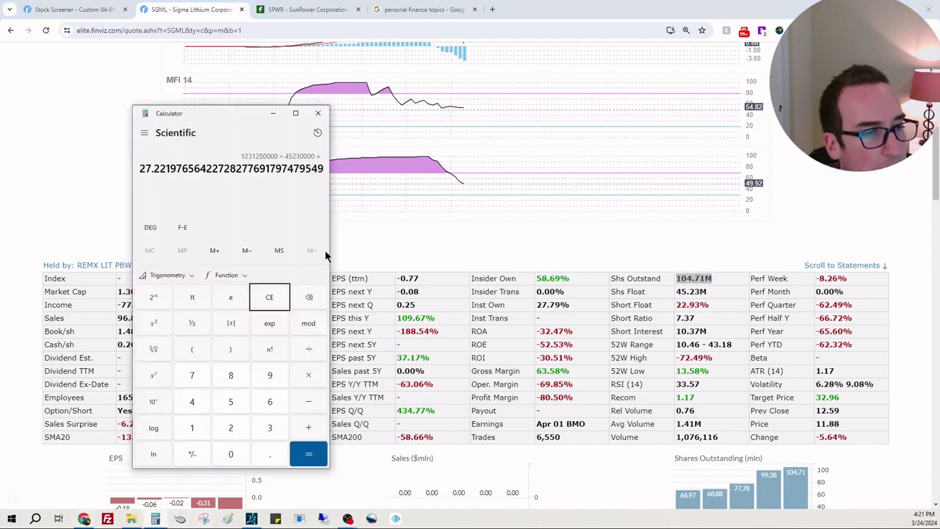
pyautogui.hotkey('ctrl', 'h')
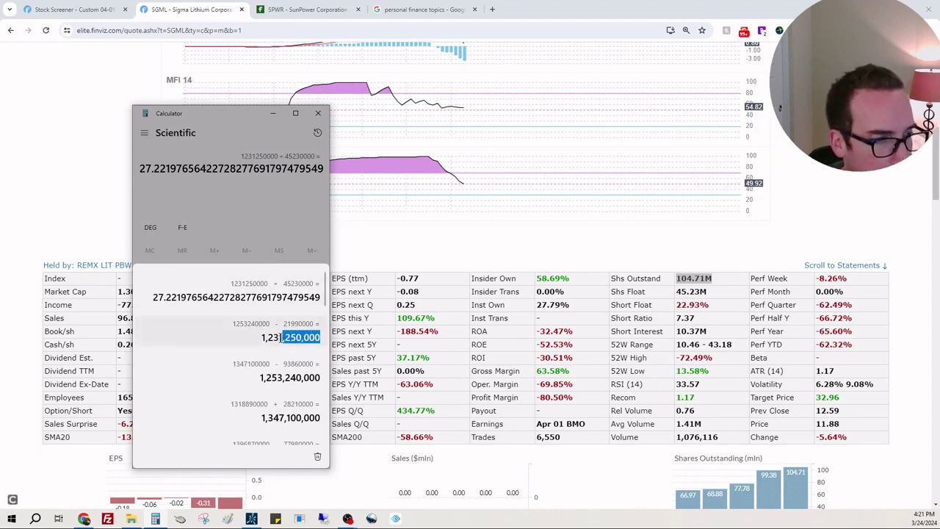
pyautogui.click(274, 261)
pyautogui.click(275, 304)
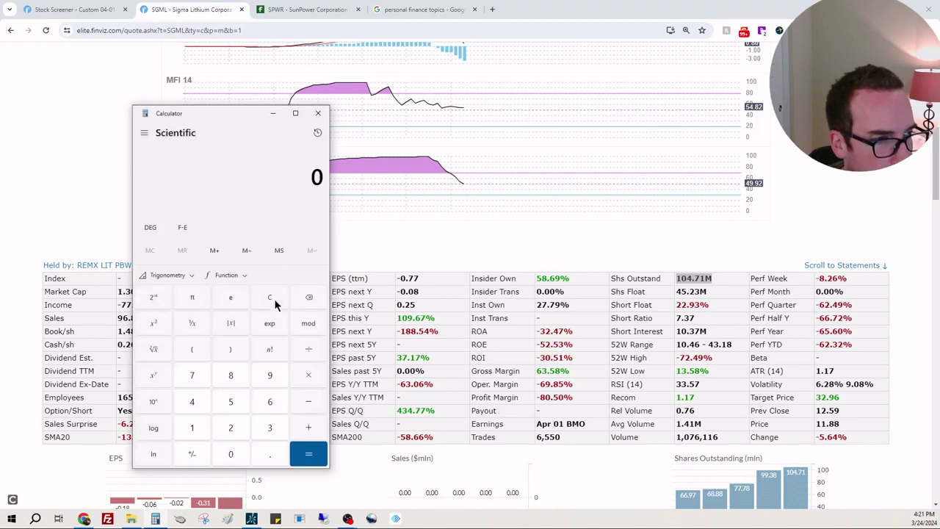
pyautogui.write('1,231,250,000')
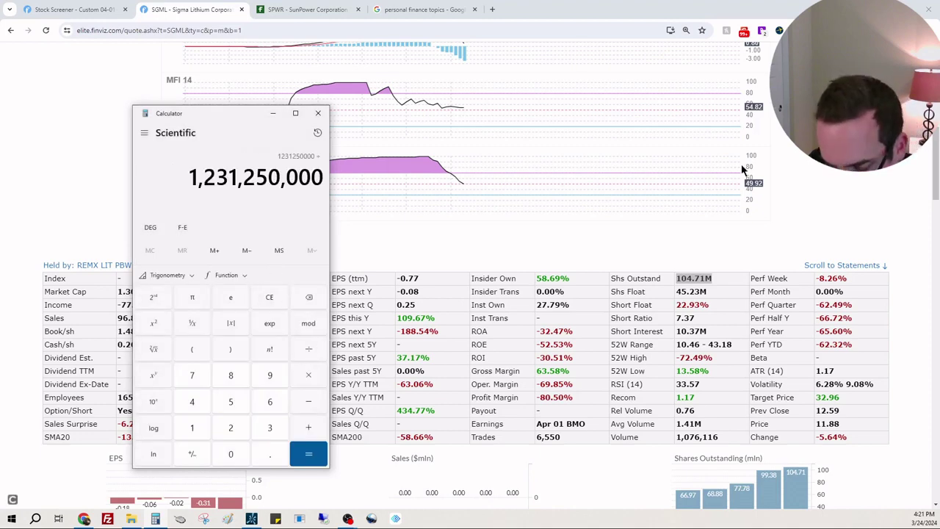
pyautogui.write('104,')
pyautogui.write('7')
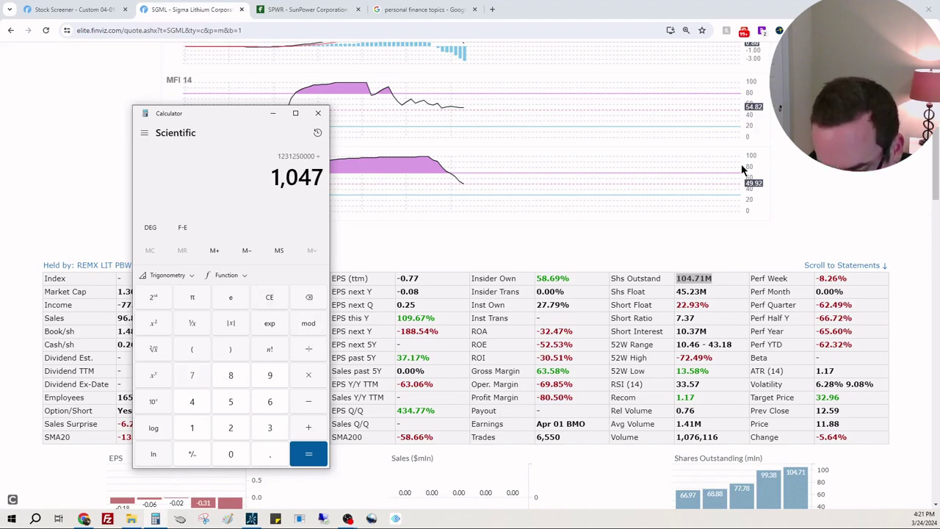
pyautogui.write('10,000')
pyautogui.press('Return')
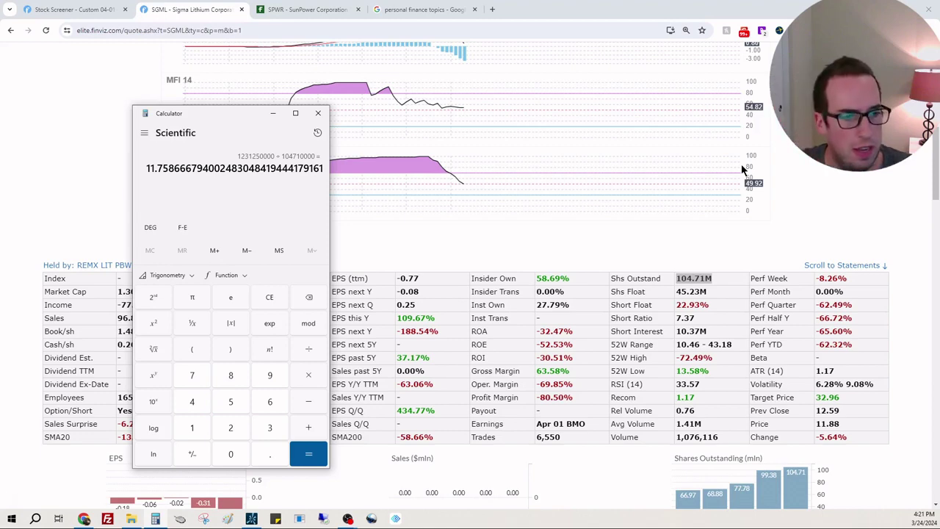
# Go to the Fintel SPWR ownership tab and begin replacing its ticker in the address
pyautogui.click(883, 195)
pyautogui.scroll(-2, 884, 196)
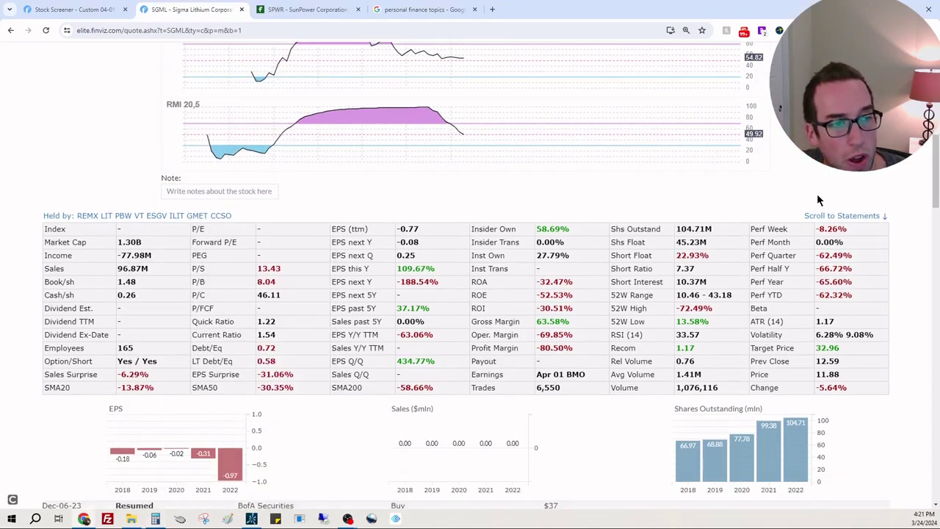
pyautogui.click(290, 10)
pyautogui.click(292, 27)
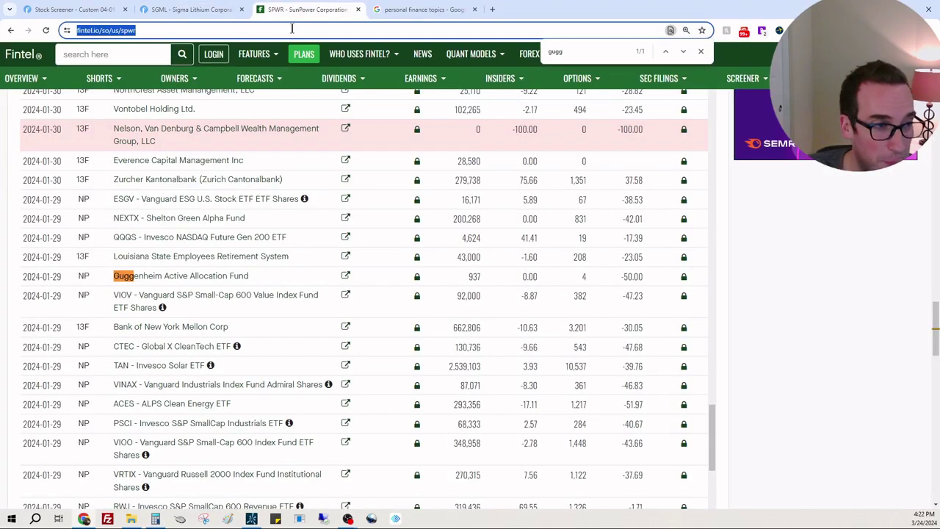
pyautogui.write('sgm')
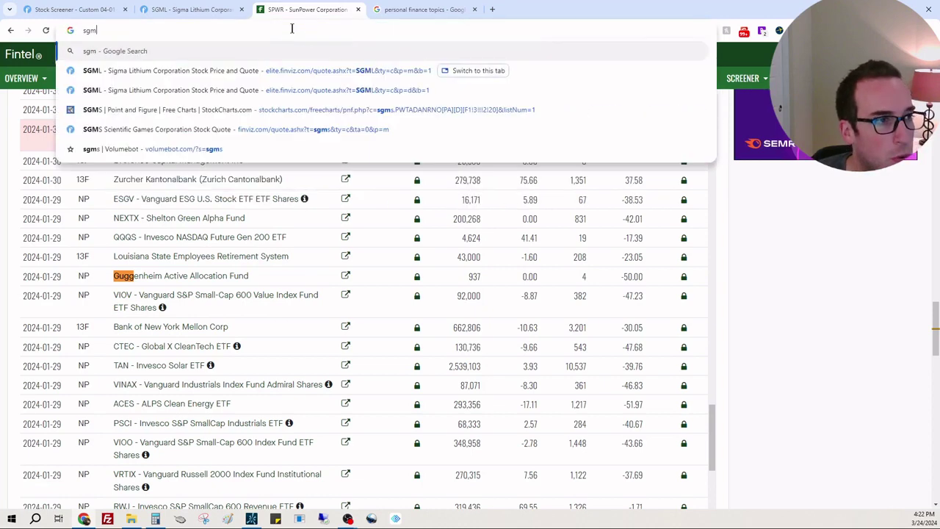
pyautogui.press('BackSpace')
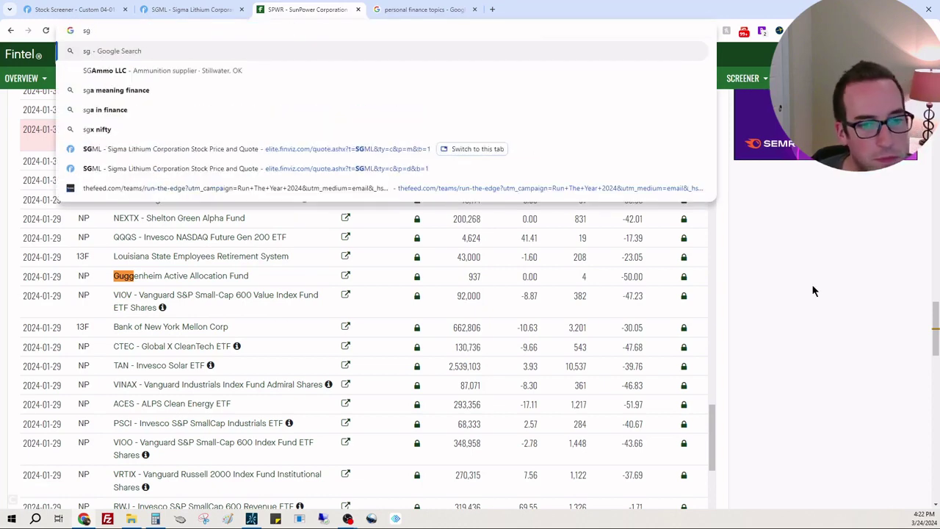
pyautogui.press('BackSpace')
pyautogui.press('BackSpace')
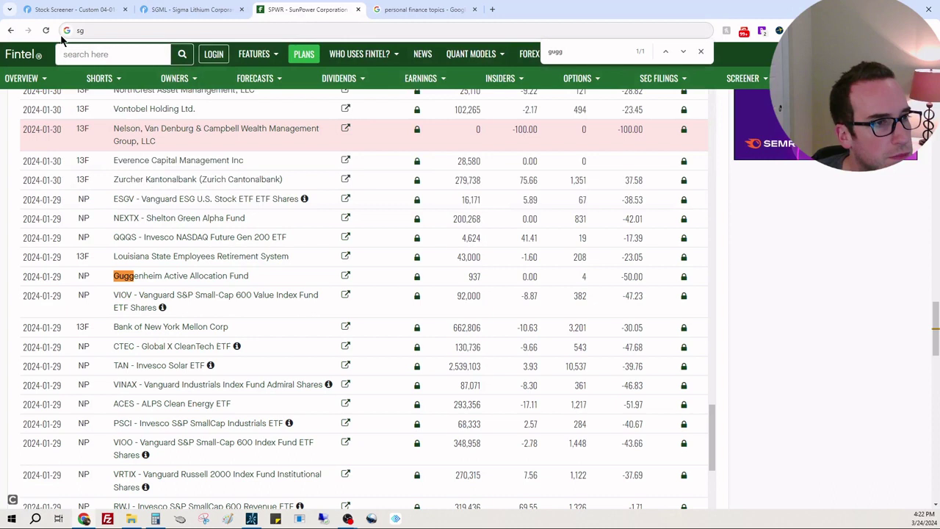
pyautogui.click(45, 30)
# Change the Fintel address to fintel.io/so/us/sgml, load it, and return to Finviz
pyautogui.click(147, 31)
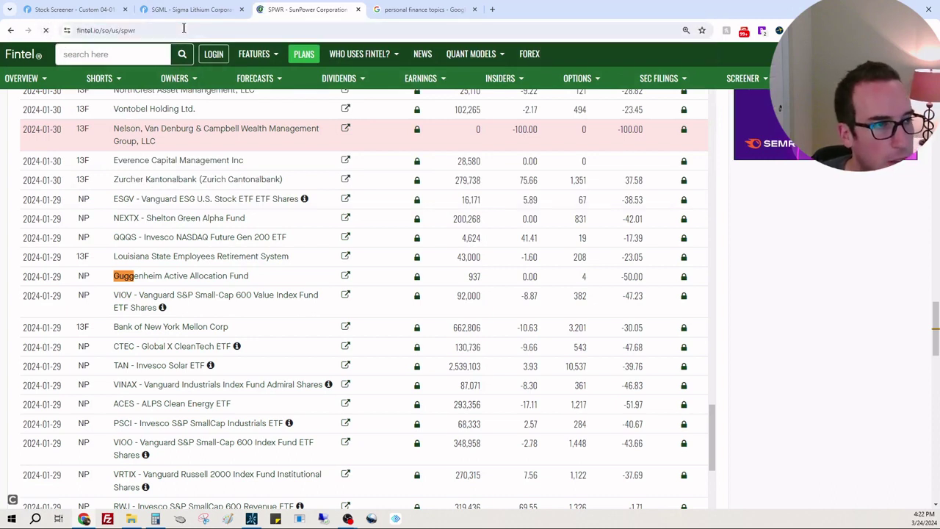
pyautogui.click(183, 28)
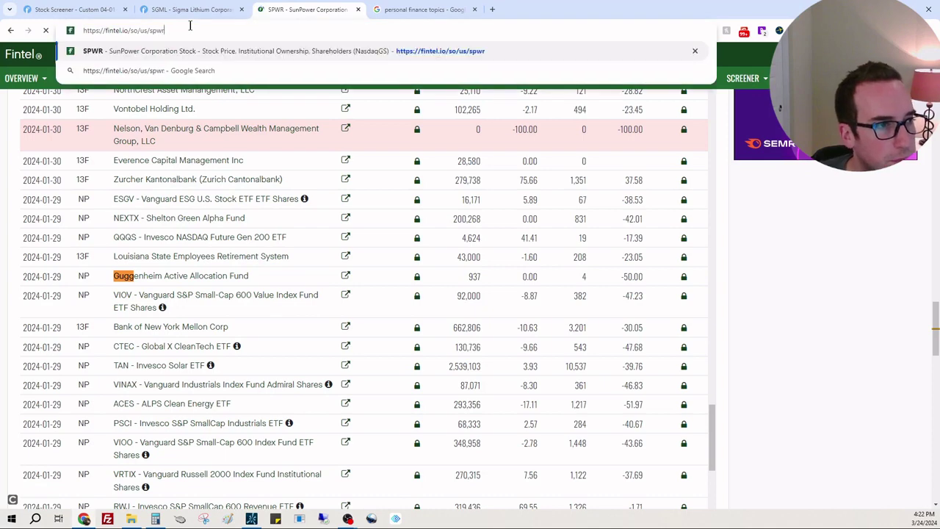
pyautogui.press('BackSpace')
pyautogui.press('BackSpace')
pyautogui.press('BackSpace')
pyautogui.write('g')
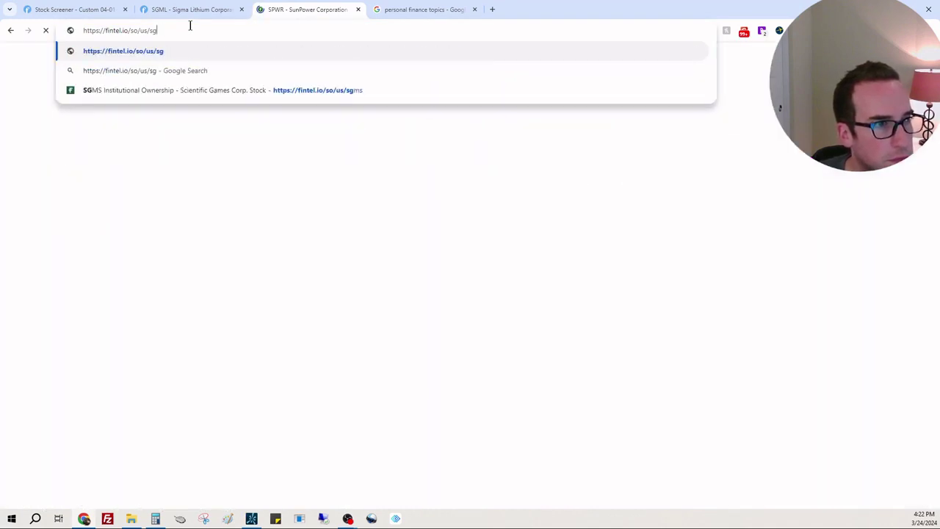
pyautogui.write('ml')
pyautogui.press('Return')
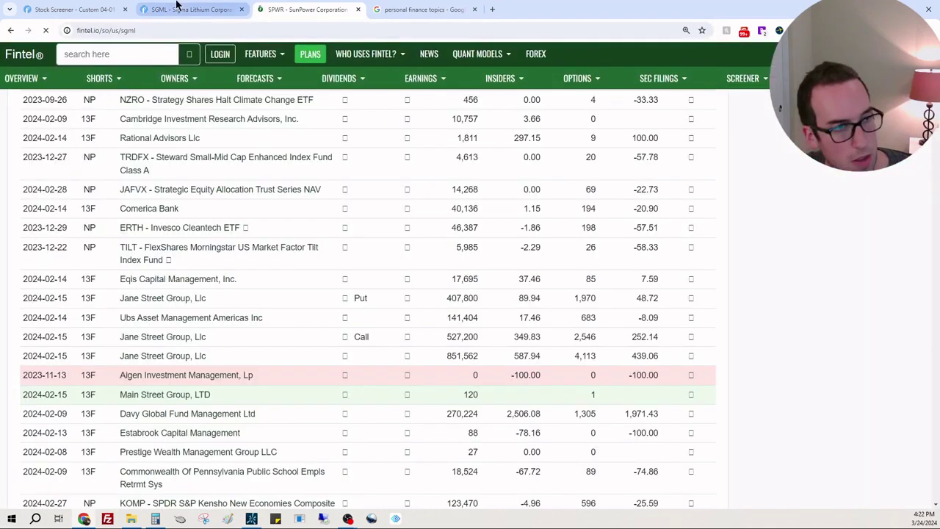
pyautogui.click(192, 9)
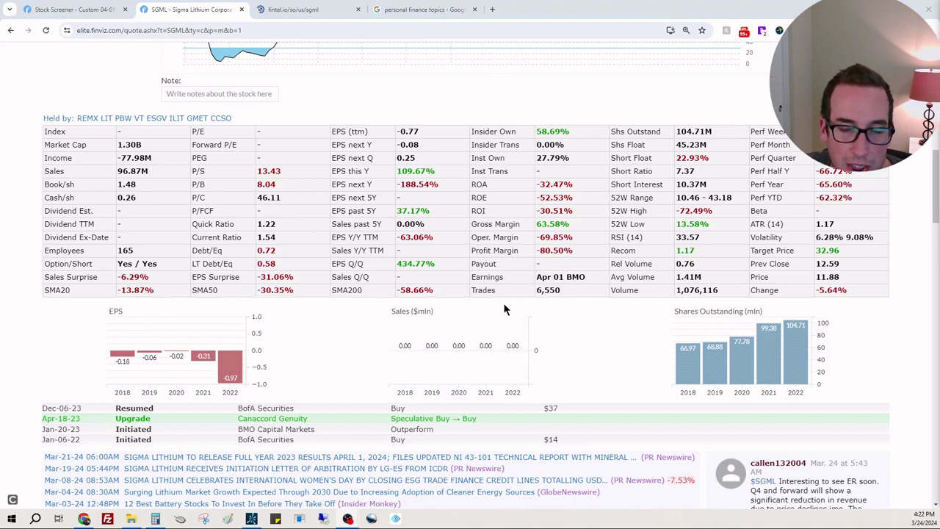
# Open the Fintel SGML ownership page and scroll down toward the holders list
pyautogui.click(318, 12)
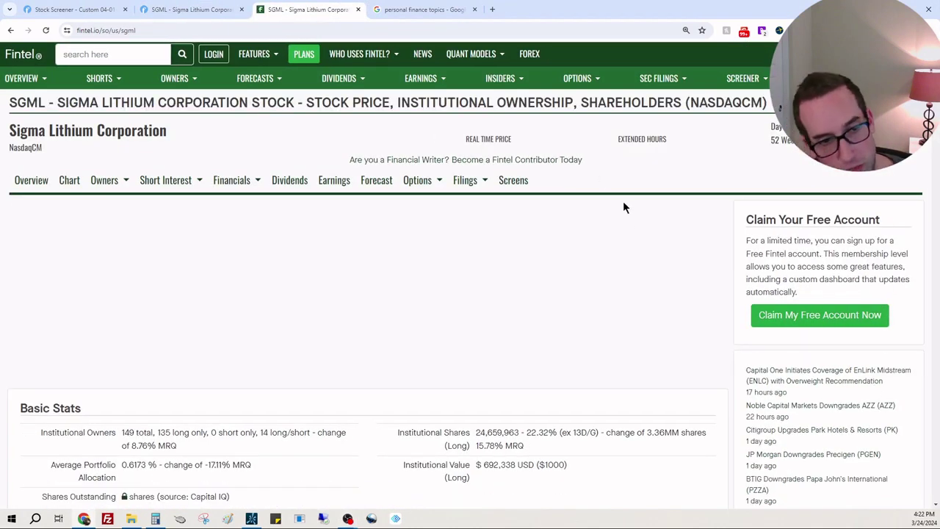
pyautogui.scroll(-2, 699, 464)
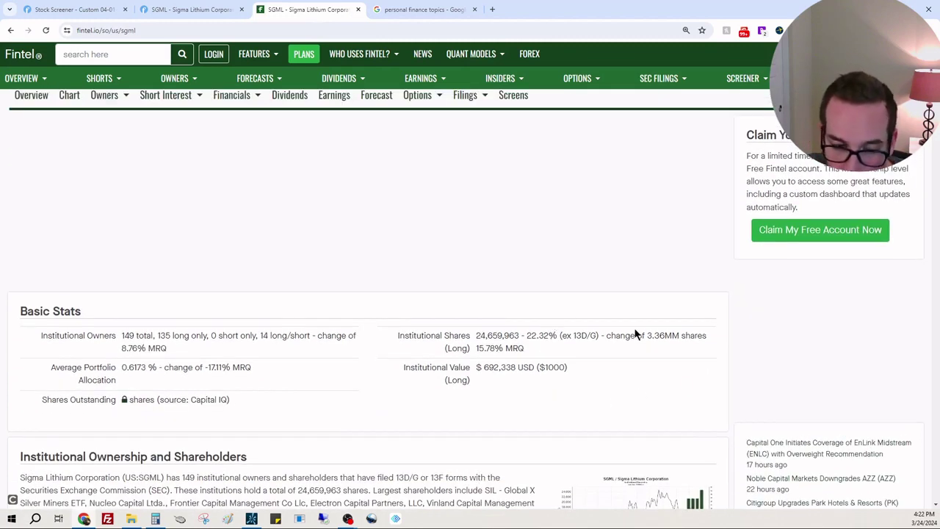
pyautogui.scroll(-1, 661, 335)
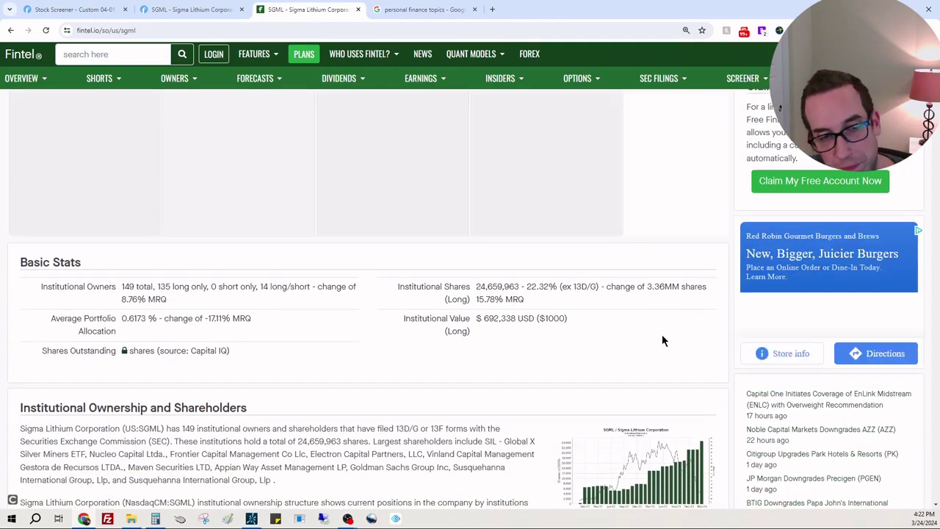
pyautogui.scroll(-1, 662, 334)
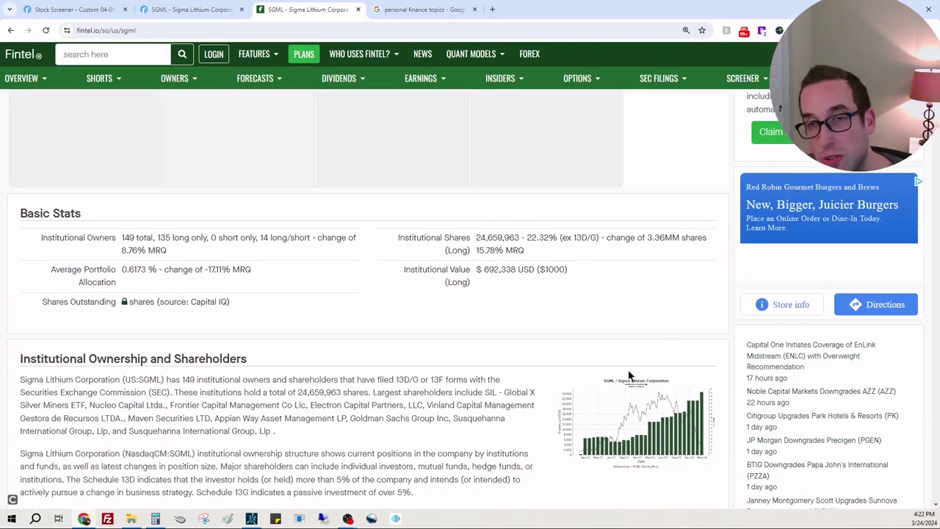
pyautogui.scroll(-2, 691, 378)
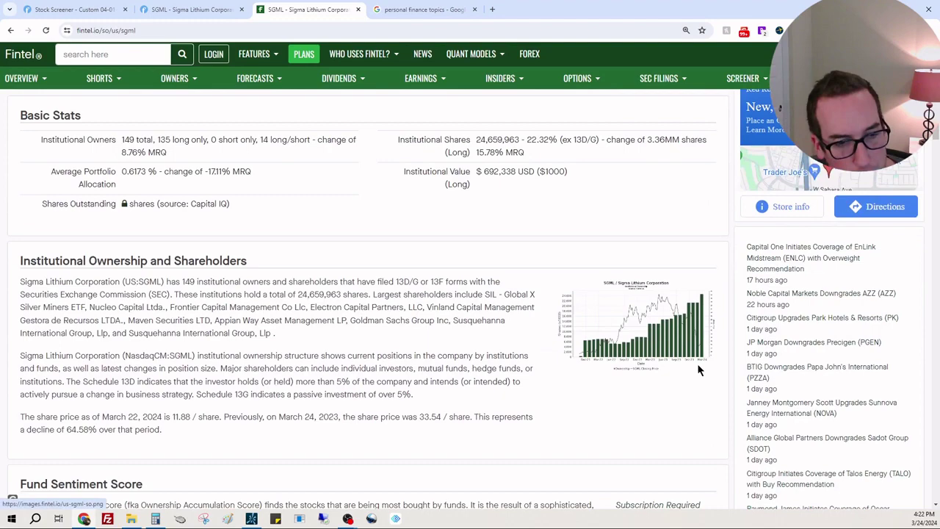
pyautogui.scroll(-10, 694, 360)
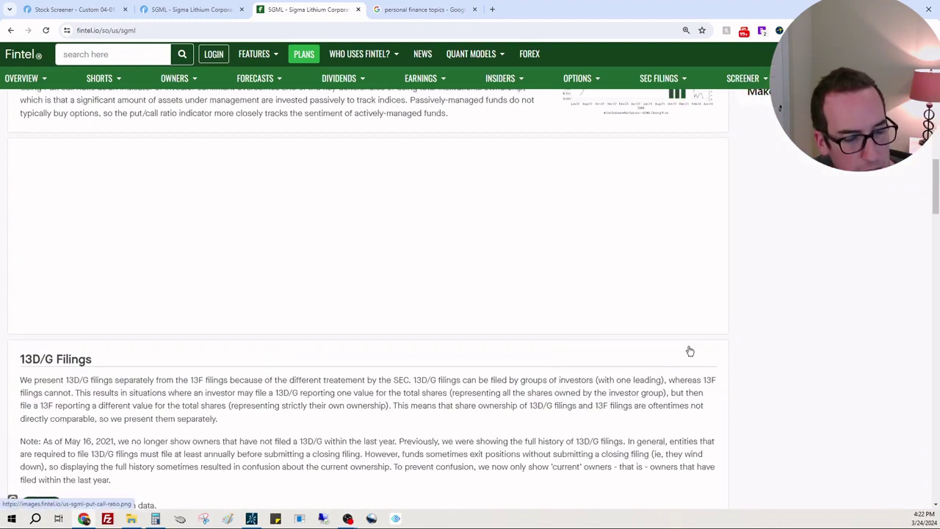
pyautogui.scroll(-6, 690, 349)
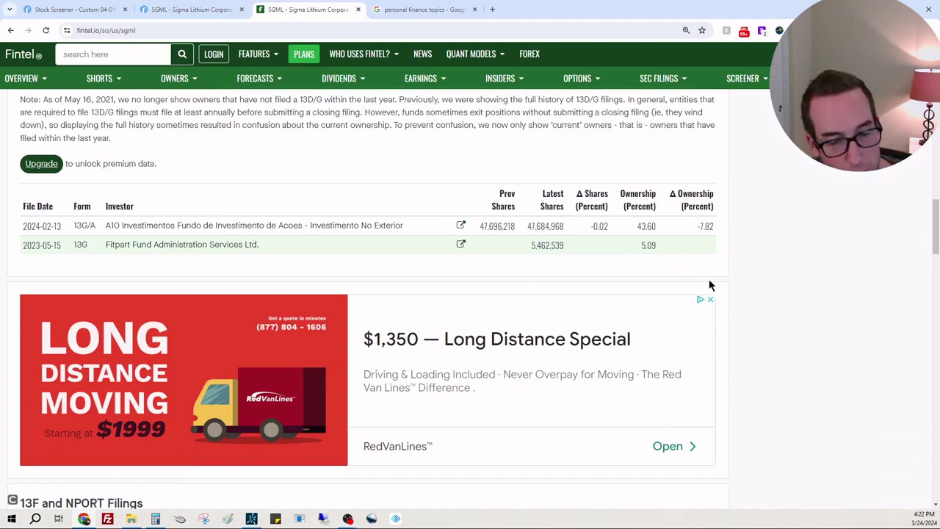
pyautogui.scroll(-6, 710, 285)
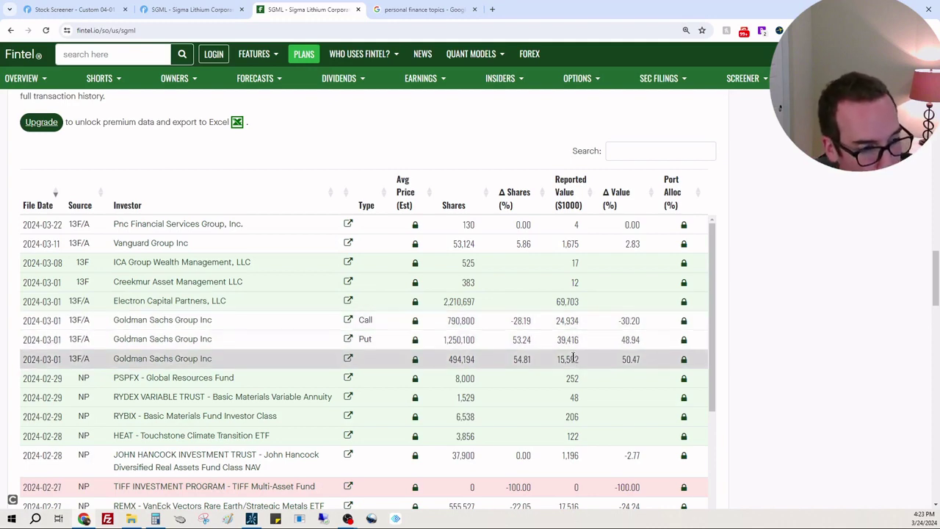
# Scroll through the 13F and NPORT filings table and search the page for a holder
pyautogui.scroll(-3, 586, 345)
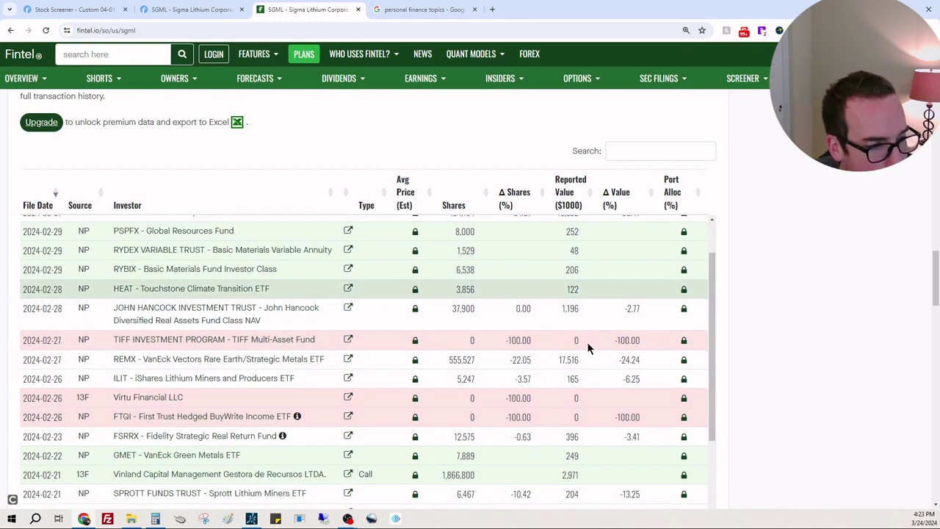
pyautogui.scroll(-2, 586, 341)
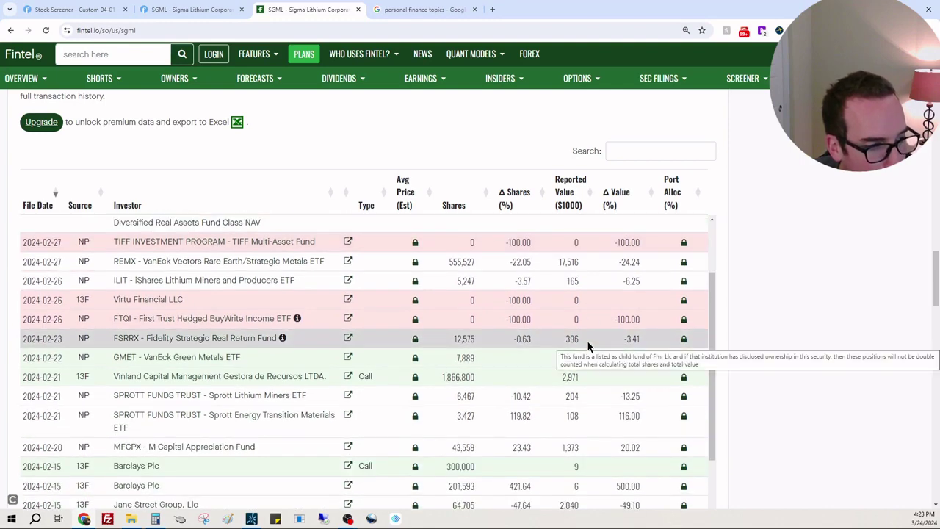
pyautogui.scroll(-2, 587, 340)
pyautogui.scroll(-3, 587, 340)
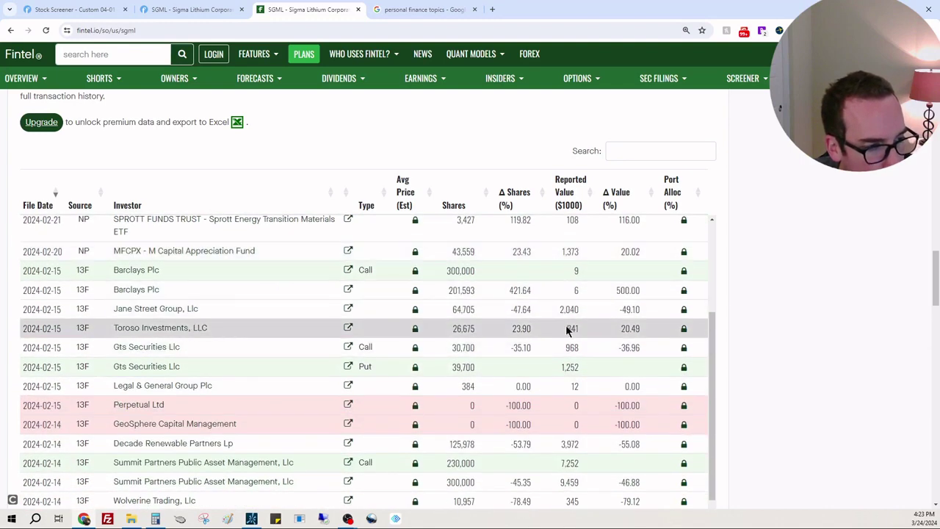
pyautogui.scroll(-2, 568, 328)
pyautogui.scroll(-3, 567, 328)
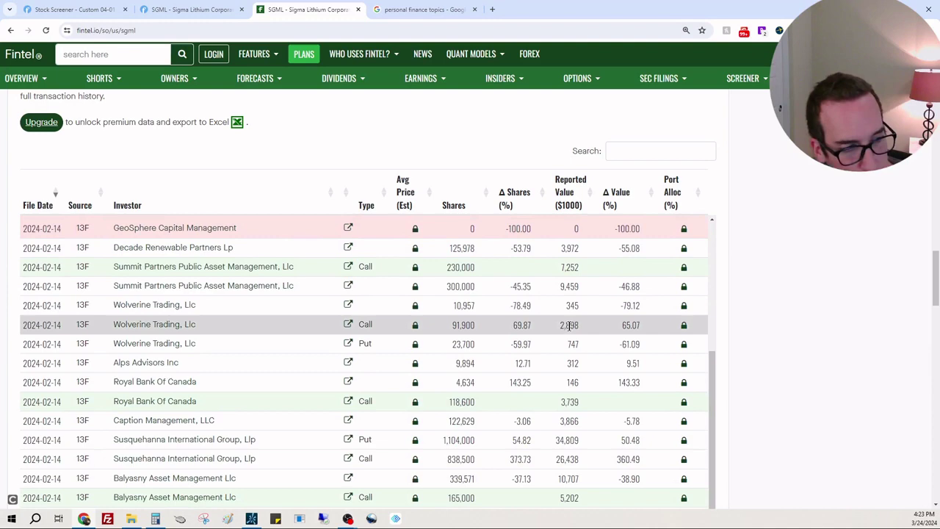
pyautogui.scroll(-5, 570, 326)
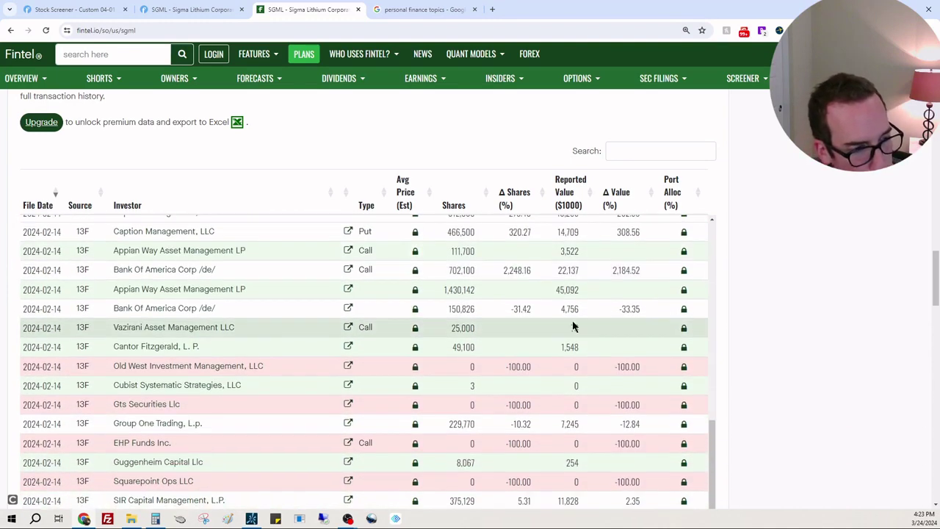
pyautogui.scroll(-4, 573, 320)
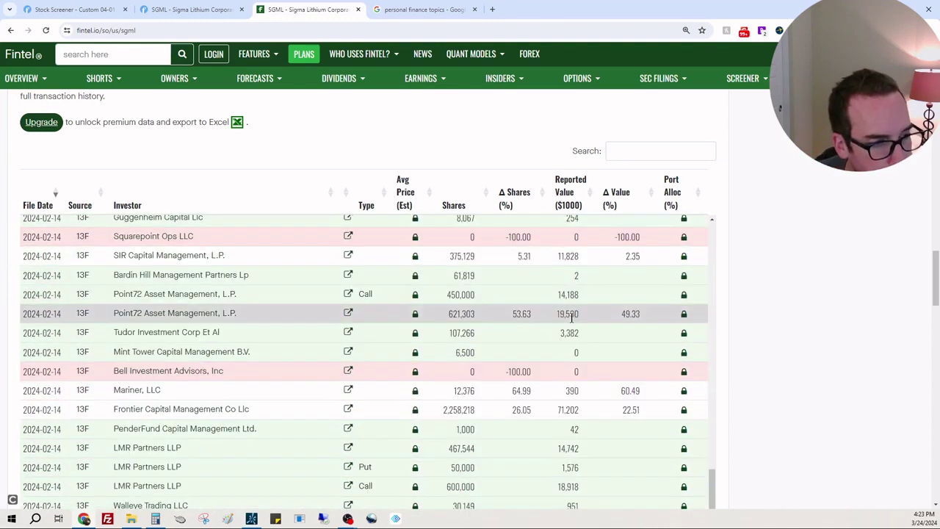
pyautogui.scroll(-4, 572, 316)
pyautogui.hotkey('ctrl', 'f')
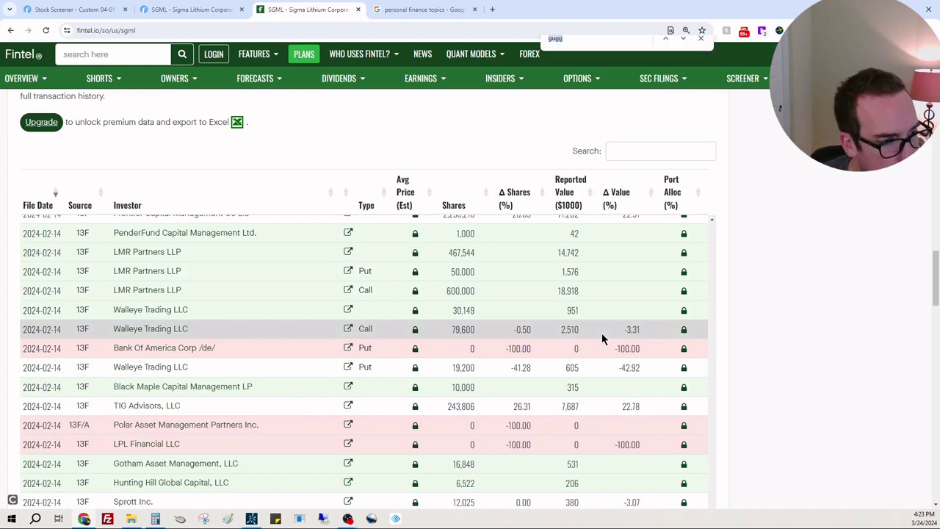
pyautogui.write('gugg')
pyautogui.write('r')
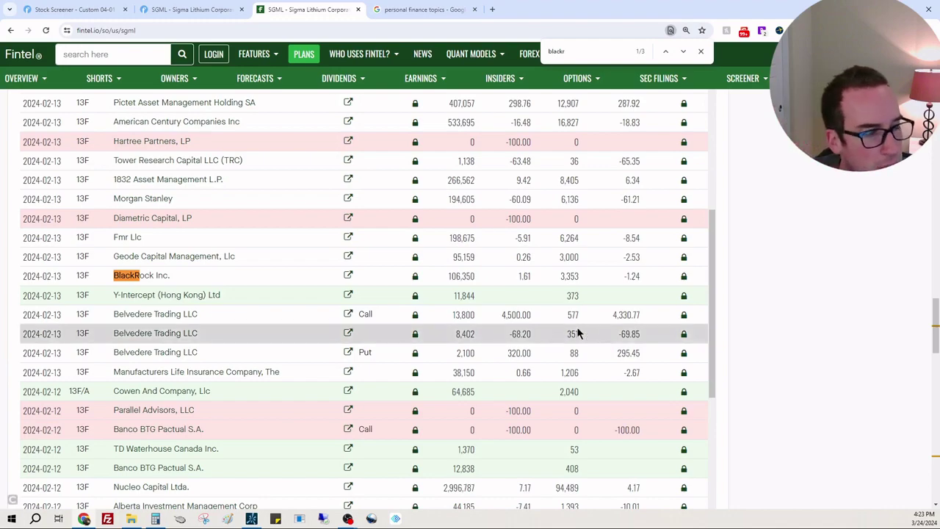
# Return to the Finviz SGML chart and switch it to weekly candles, late 2021 to March 2024
pyautogui.click(189, 10)
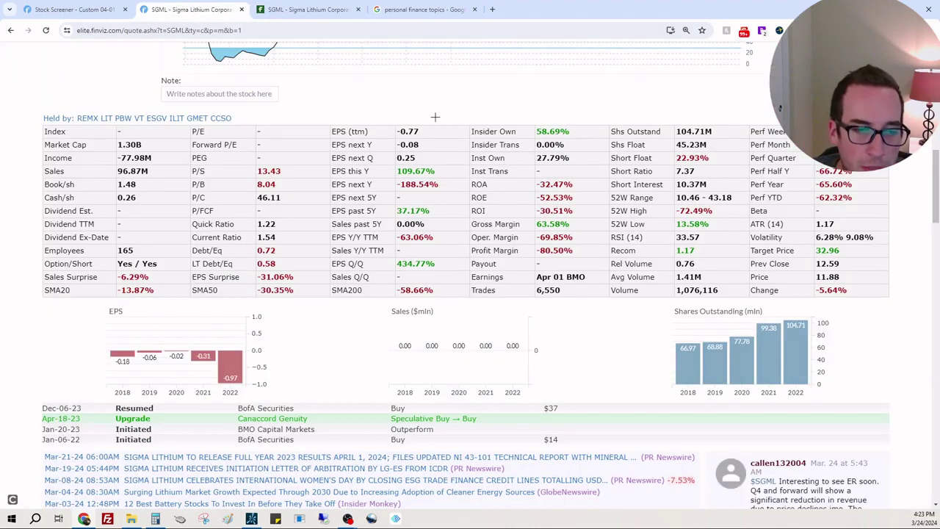
pyautogui.scroll(5, 878, 281)
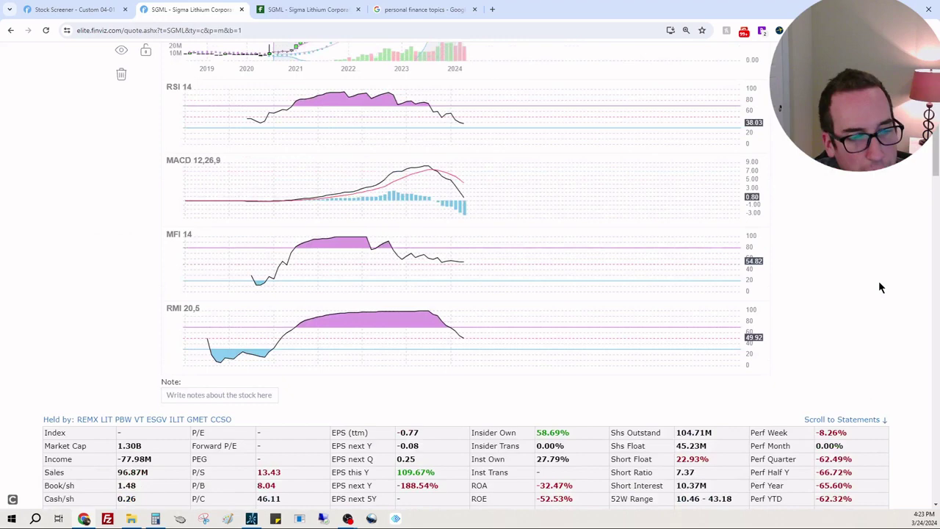
pyautogui.scroll(2, 879, 281)
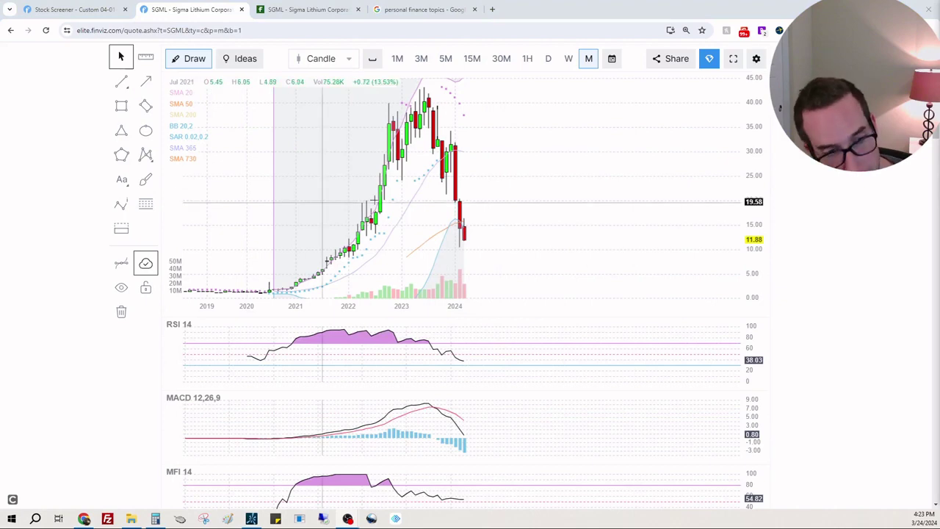
pyautogui.scroll(-1, 823, 178)
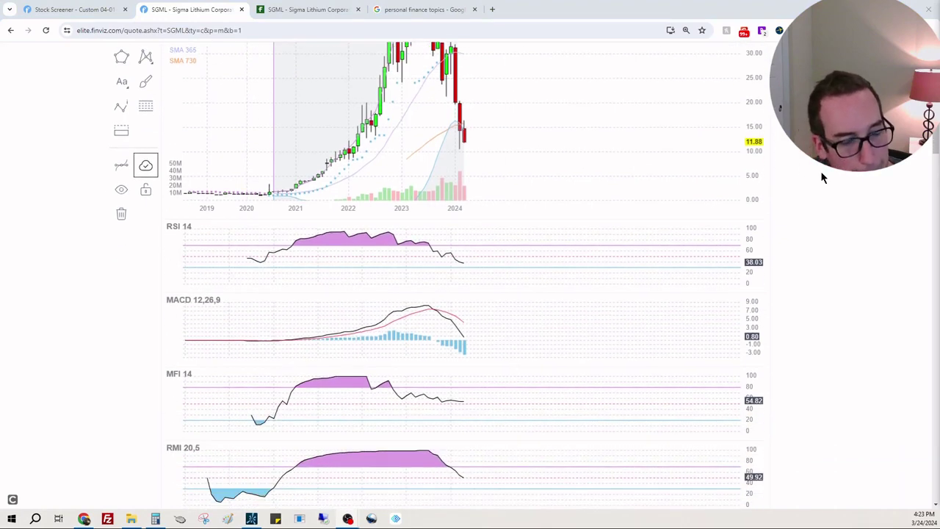
pyautogui.scroll(2, 807, 168)
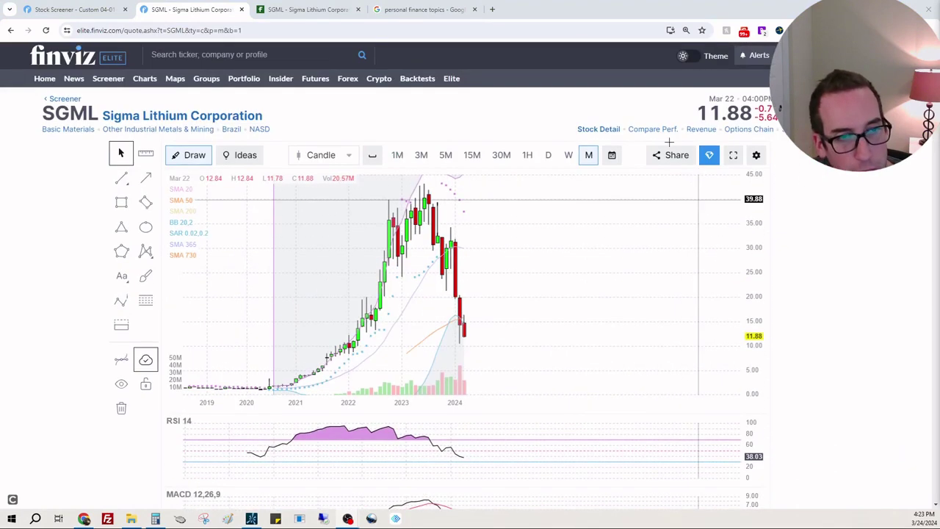
pyautogui.click(568, 157)
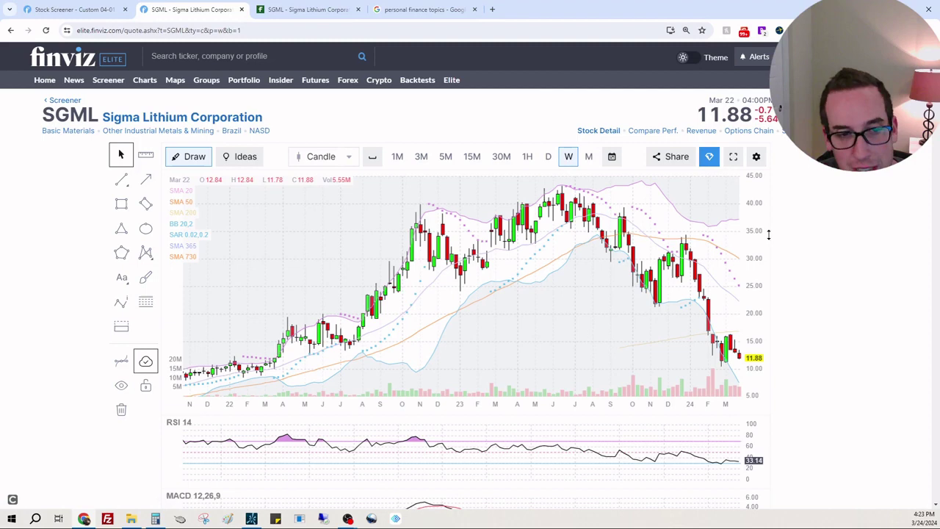
# Shift the weekly candles left and draw a line along the steep drop into February
pyautogui.moveTo(768, 234); pyautogui.dragTo(446, 311)
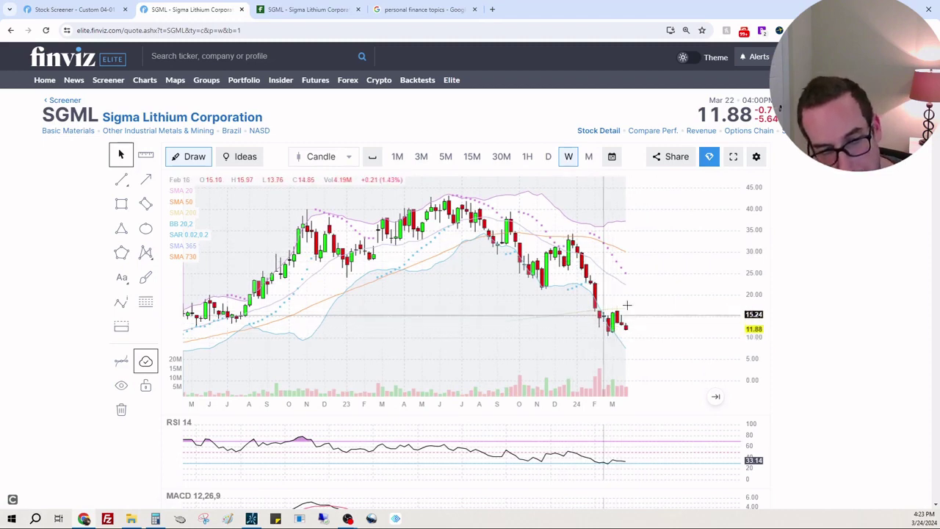
pyautogui.moveTo(122, 182)
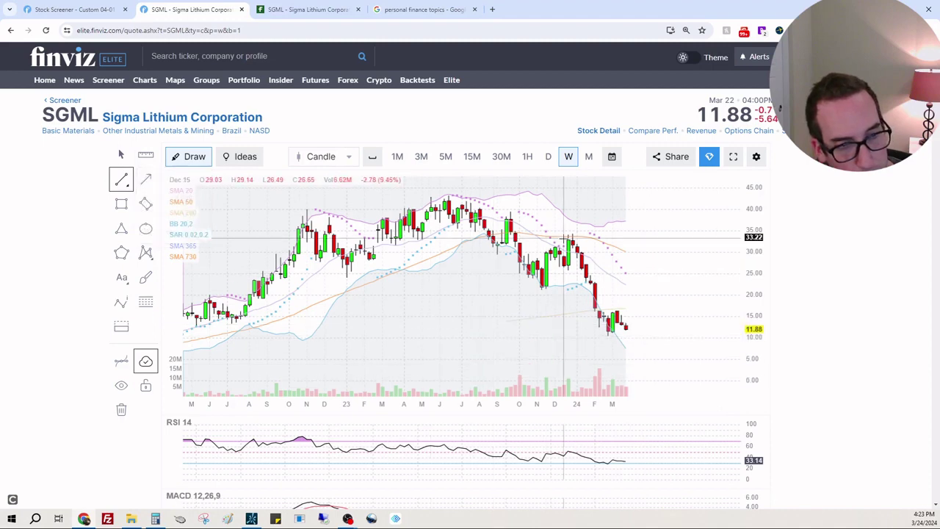
pyautogui.moveTo(569, 237); pyautogui.dragTo(596, 298)
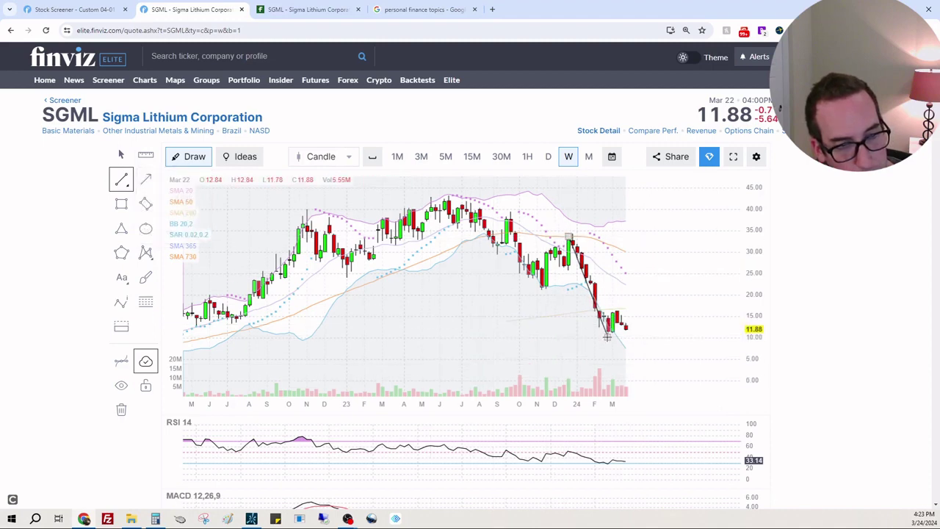
# Outline the latest candles with a diamond shape and zoom the chart out
pyautogui.click(143, 205)
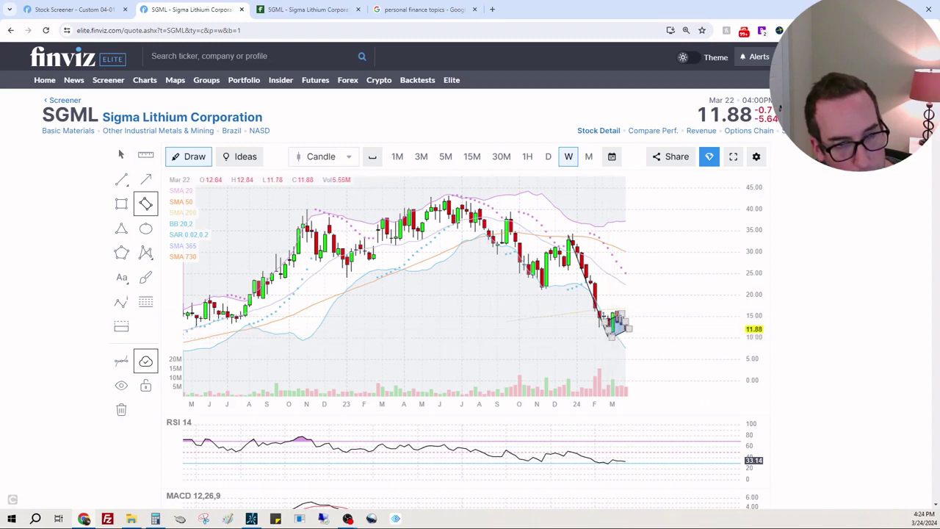
pyautogui.click(615, 320)
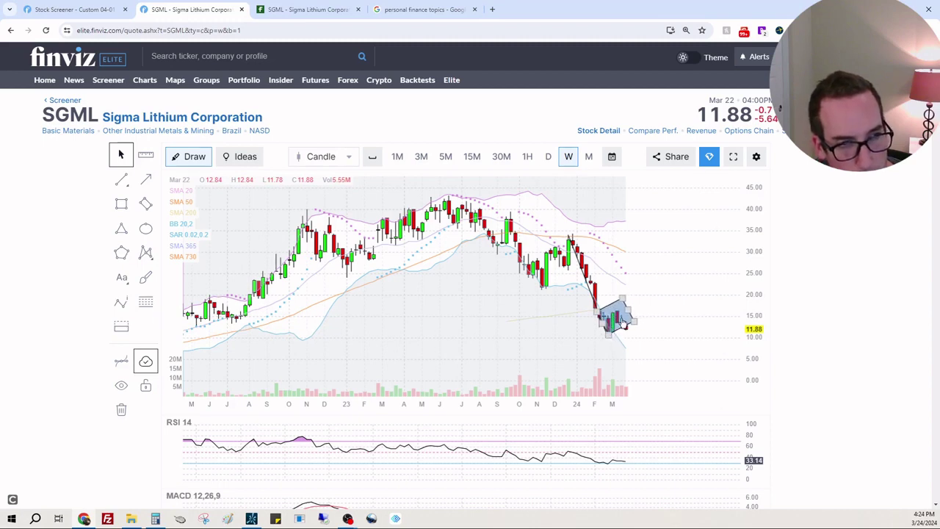
pyautogui.click(709, 323)
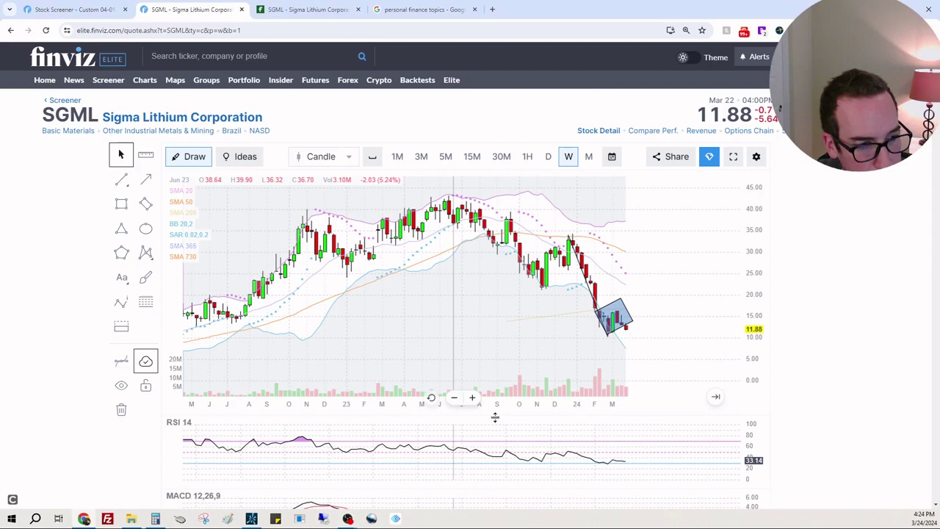
pyautogui.scroll(-5, 495, 417)
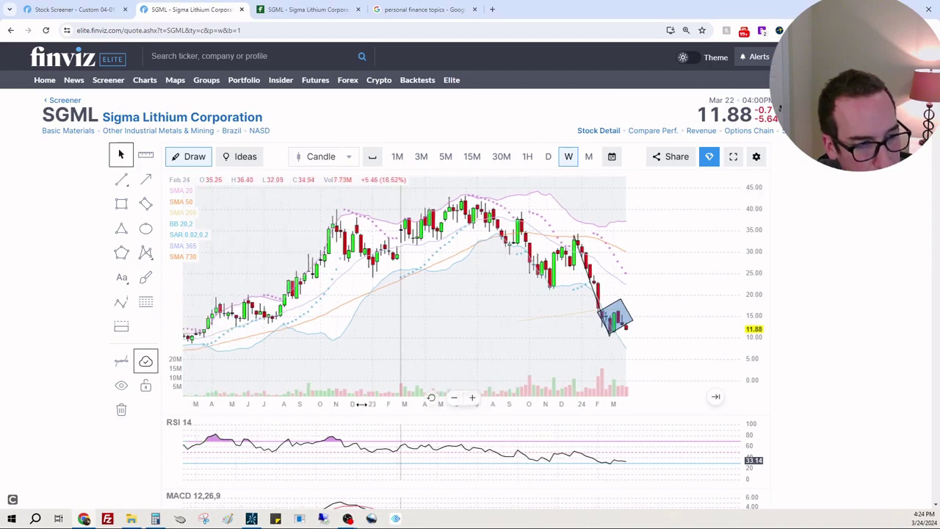
pyautogui.scroll(-5, 362, 403)
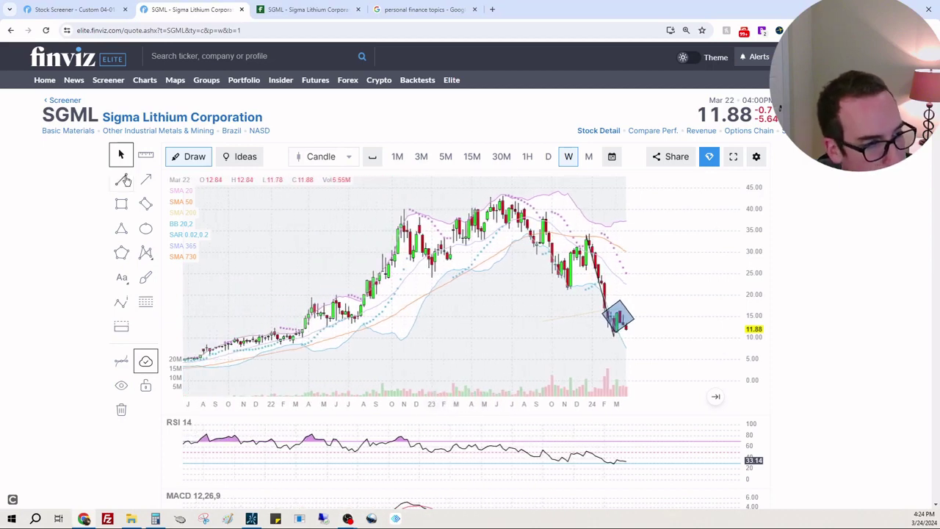
# Place a horizontal support line at 9.10 across the weekly SGML chart
pyautogui.click(123, 179)
pyautogui.click(172, 213)
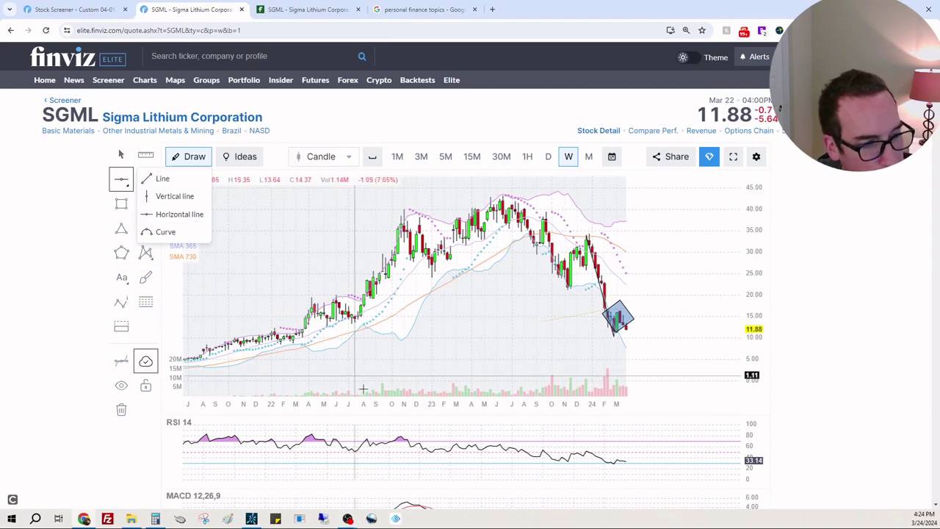
pyautogui.scroll(2, 438, 414)
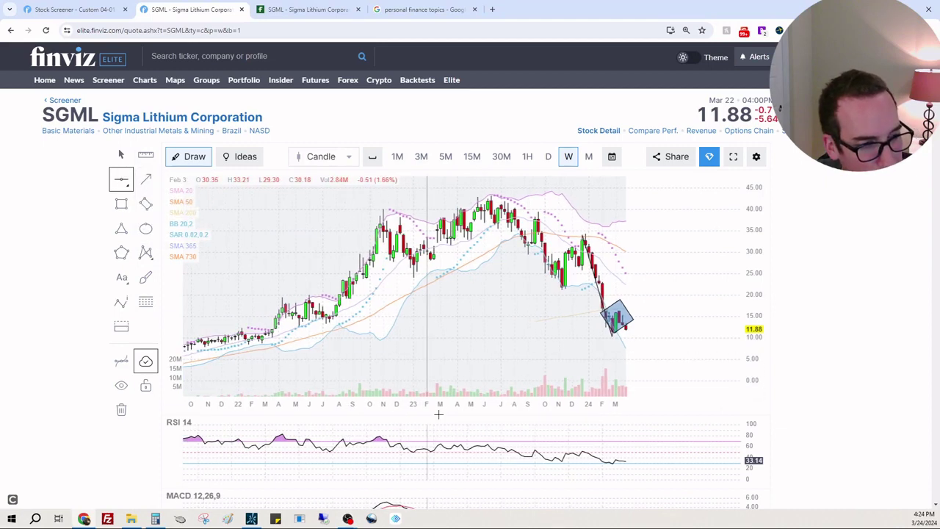
pyautogui.scroll(-3, 438, 414)
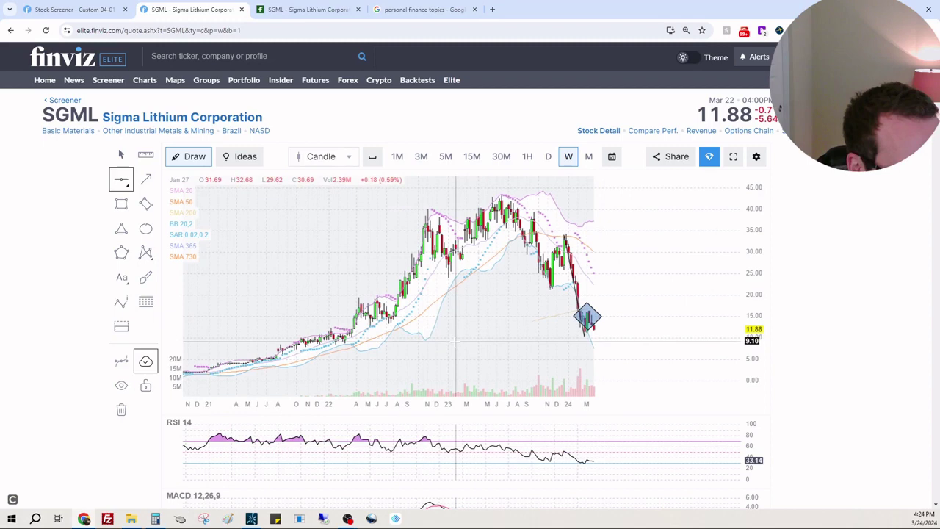
pyautogui.click(455, 341)
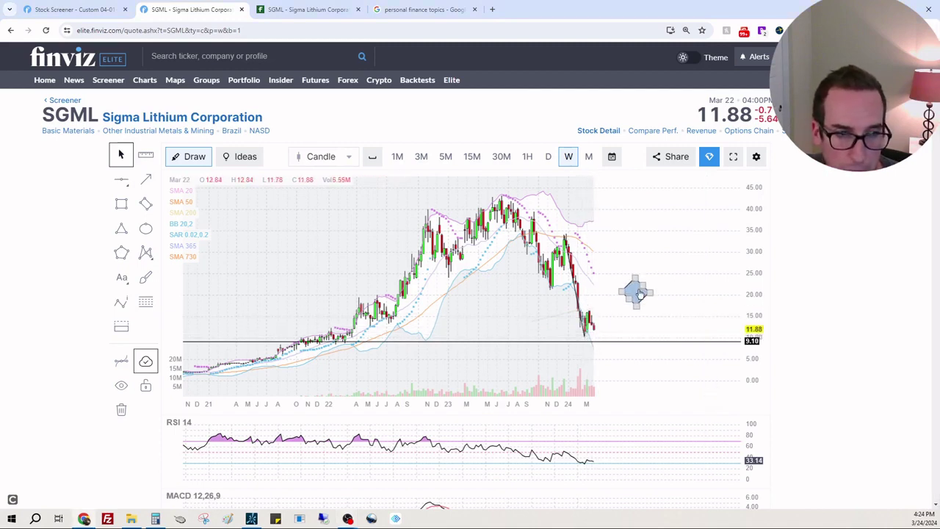
# Delete the stray diamond shape and draw a short line rising from the recent low
pyautogui.rightClick(637, 292)
pyautogui.click(608, 285)
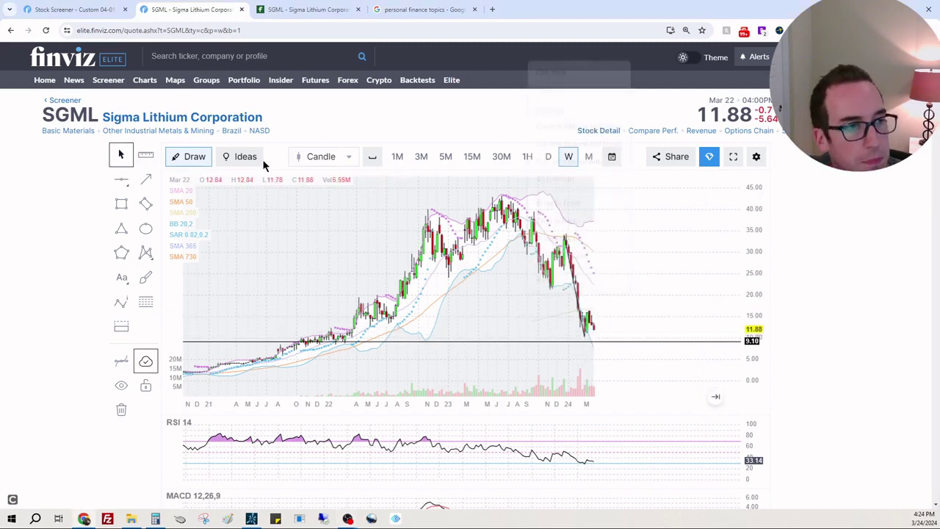
pyautogui.click(121, 179)
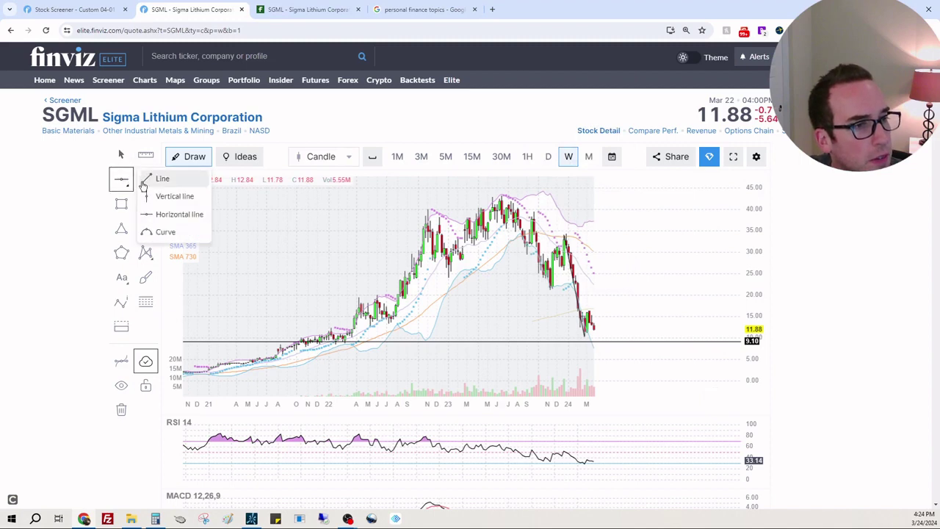
pyautogui.click(145, 181)
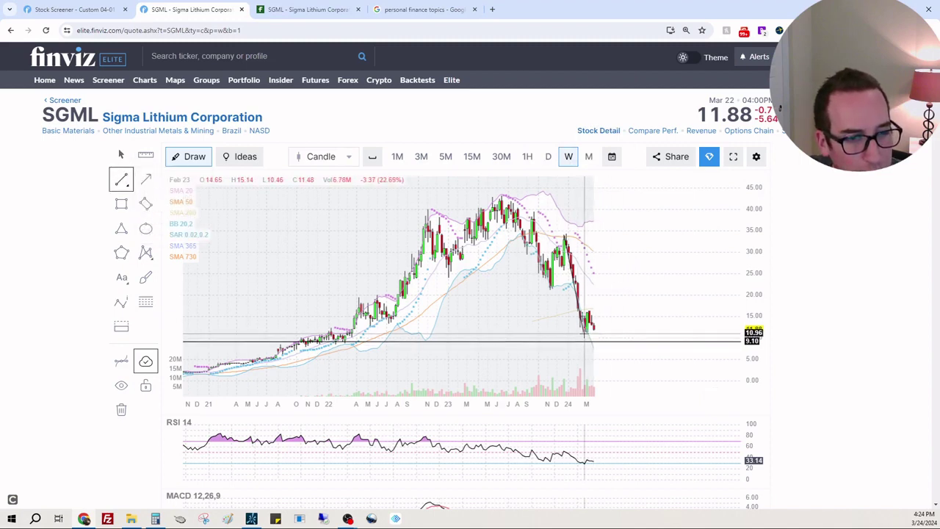
pyautogui.click(584, 335)
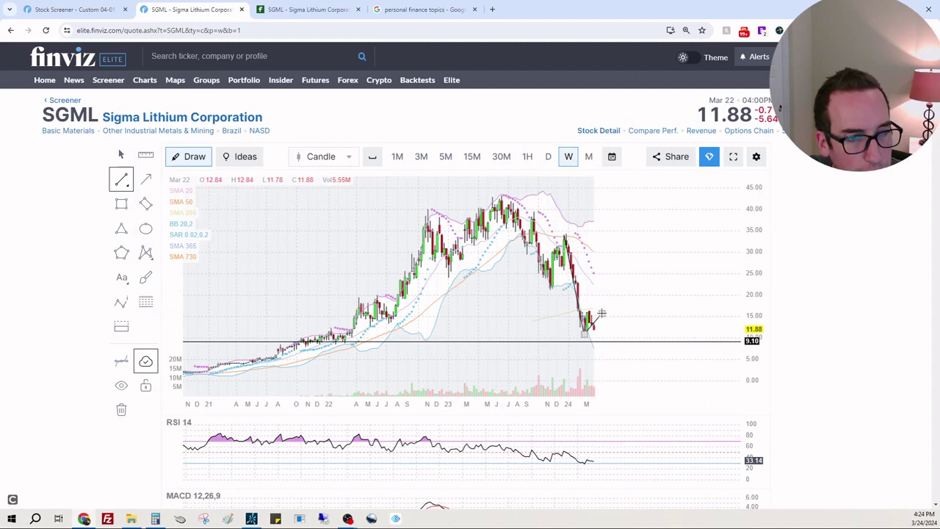
pyautogui.click(601, 313)
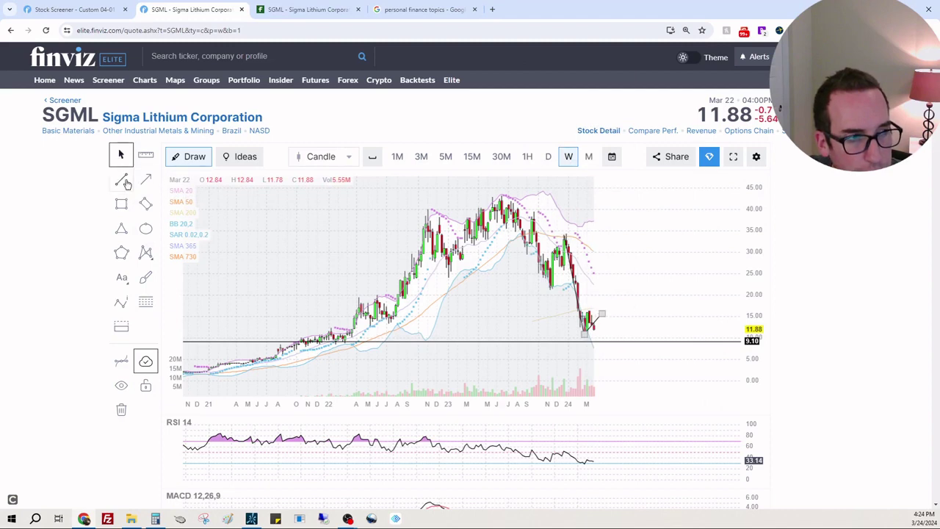
# Nudge the 9.10 horizontal support line slightly lower
pyautogui.click(122, 181)
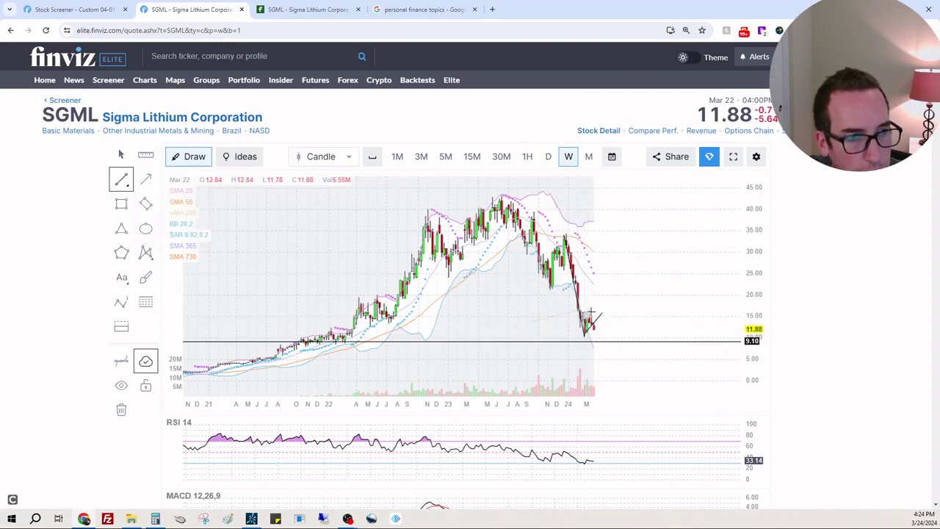
pyautogui.press('Escape')
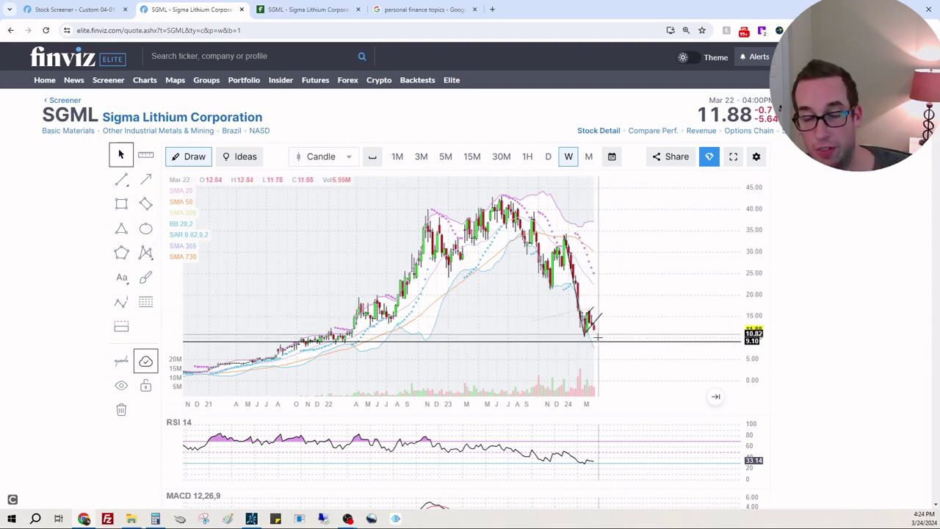
pyautogui.moveTo(599, 341); pyautogui.dragTo(600, 348)
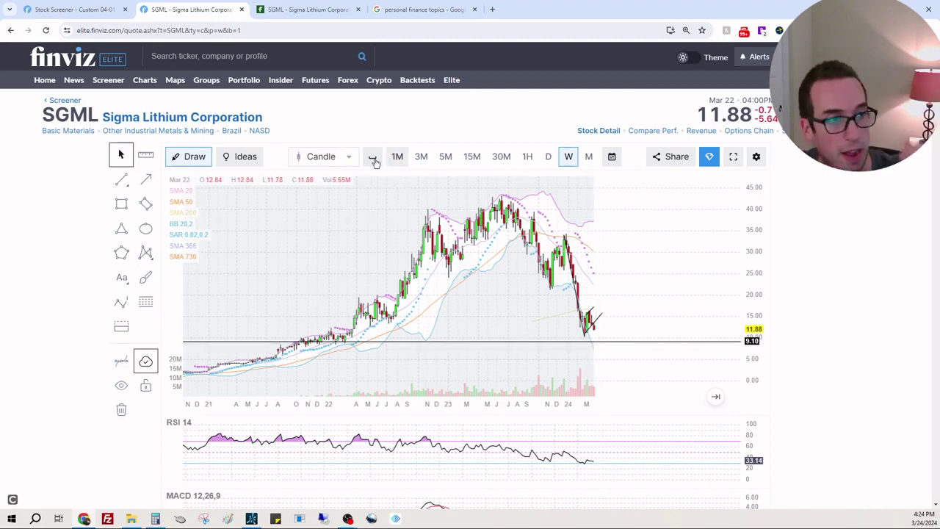
pyautogui.moveTo(122, 183)
pyautogui.click(160, 179)
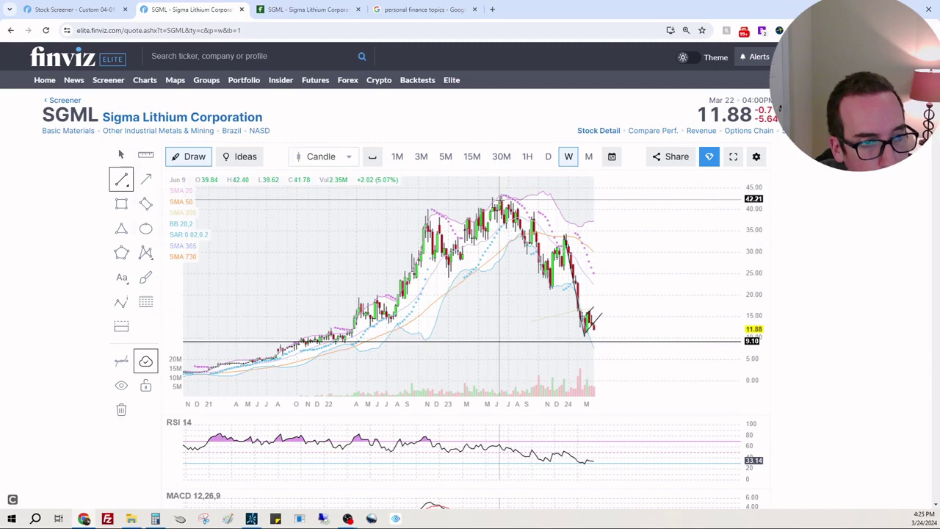
# Draw a line from the 2023 high sloping down to the latest candles, plus a horizontal line at 15.81
pyautogui.moveTo(505, 196); pyautogui.dragTo(741, 330)
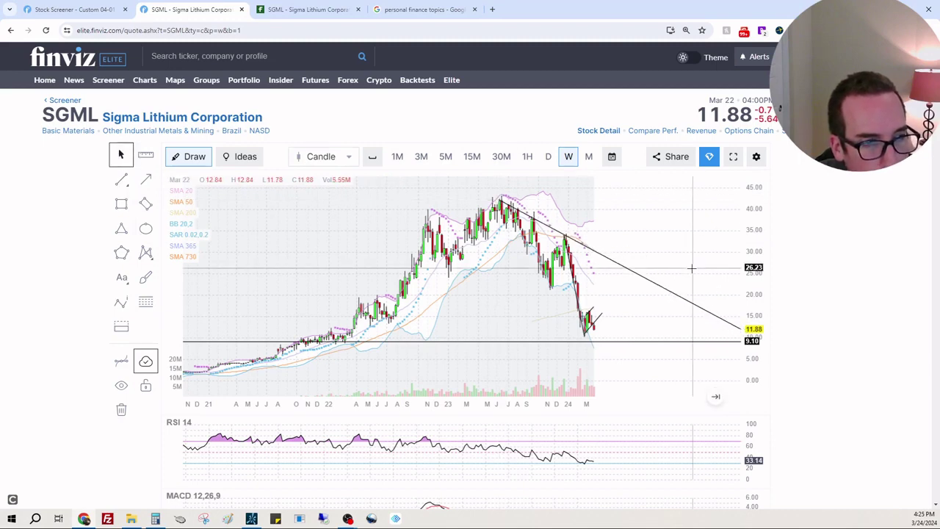
pyautogui.click(122, 179)
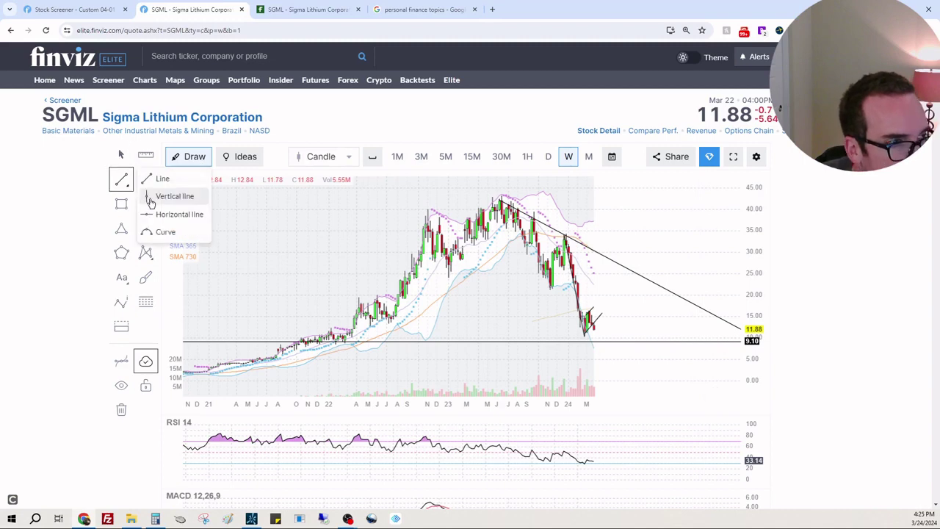
pyautogui.click(165, 221)
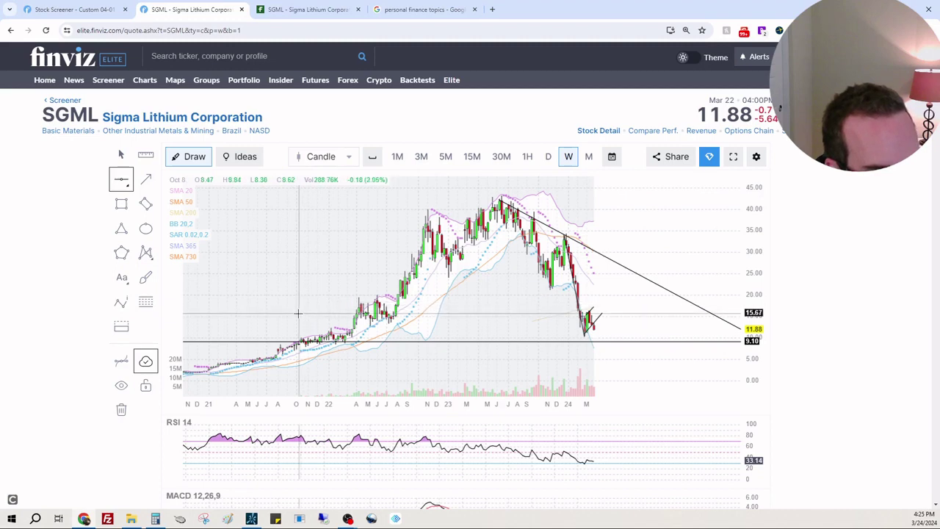
pyautogui.click(298, 312)
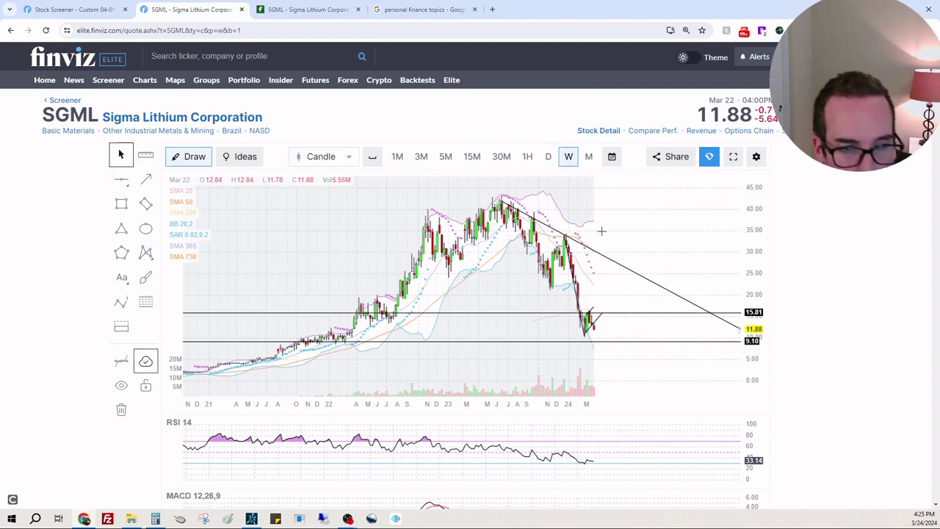